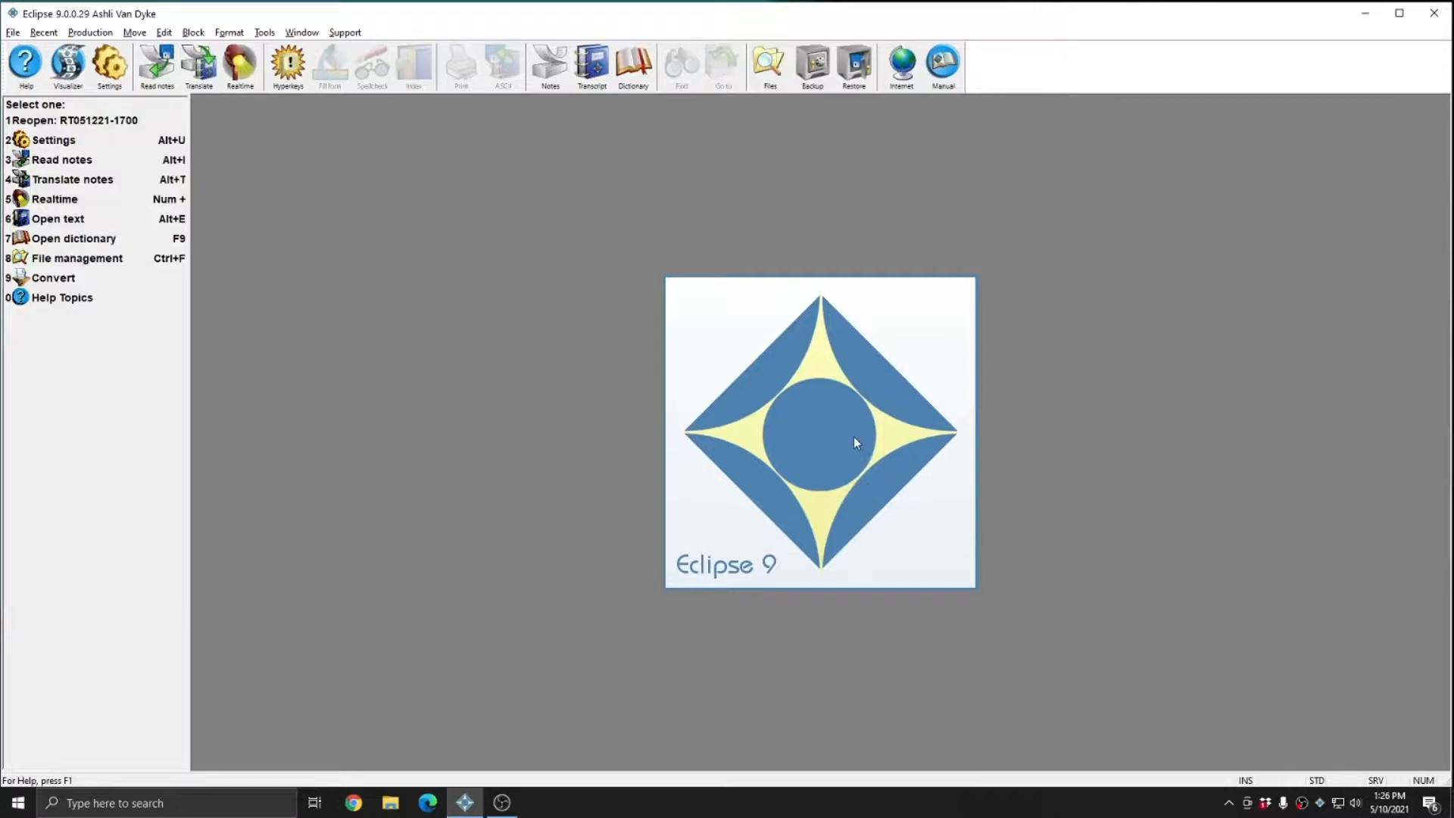
- Open the list of macros from the editing options in the user settings
{"action": "left_click", "coordinate": [114, 69]}
{"action": "left_click", "coordinate": [780, 297]}
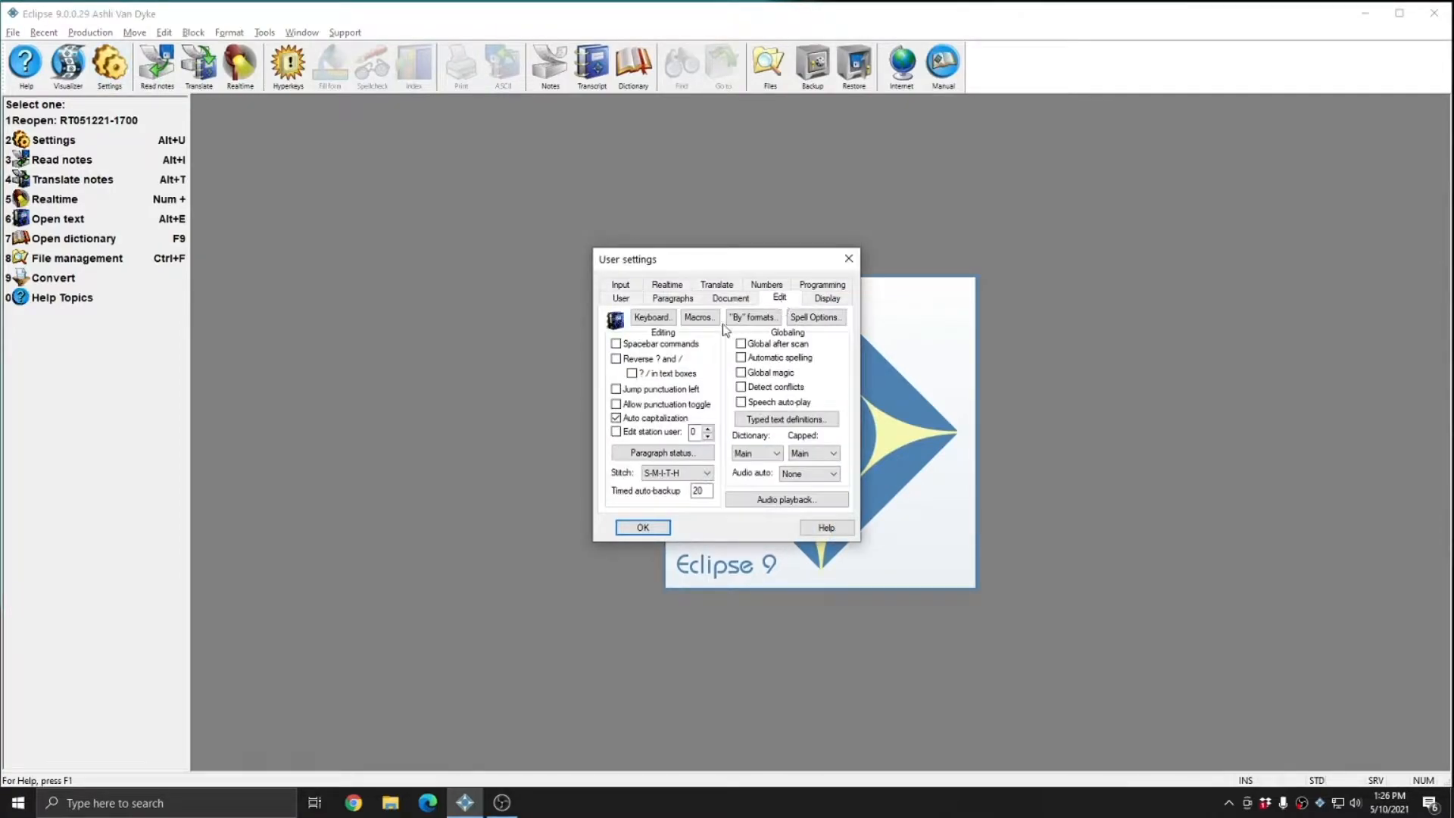
{"action": "left_click", "coordinate": [697, 318]}
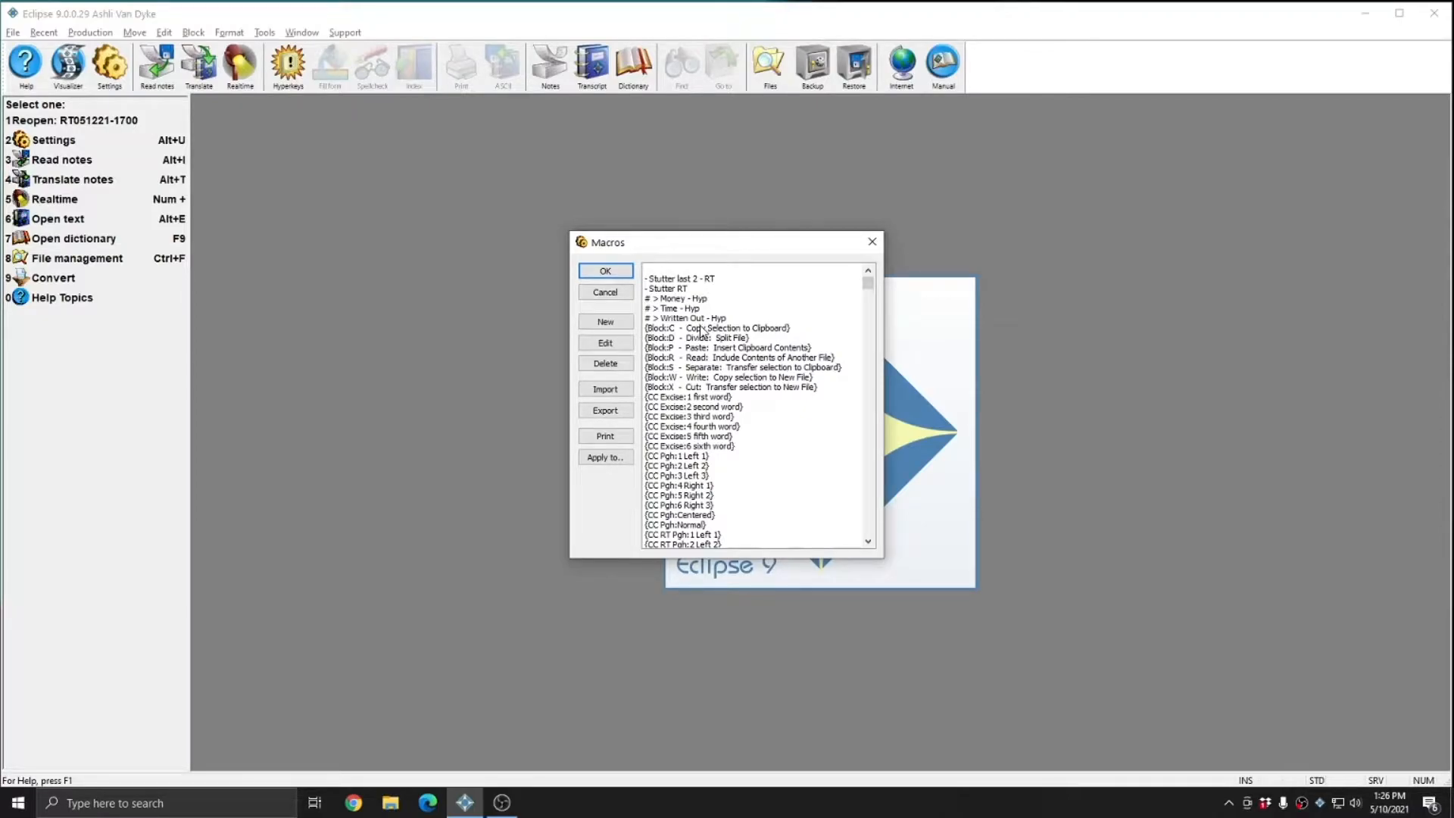
- Find the "Stitch last word - RT" macro in the list and open it for editing
{"action": "left_click", "coordinate": [702, 356]}
{"action": "key", "text": "s"}
{"action": "scroll", "coordinate": [745, 494], "scroll_direction": "down", "scroll_amount": 3}
{"action": "scroll", "coordinate": [746, 494], "scroll_direction": "down", "scroll_amount": 9}
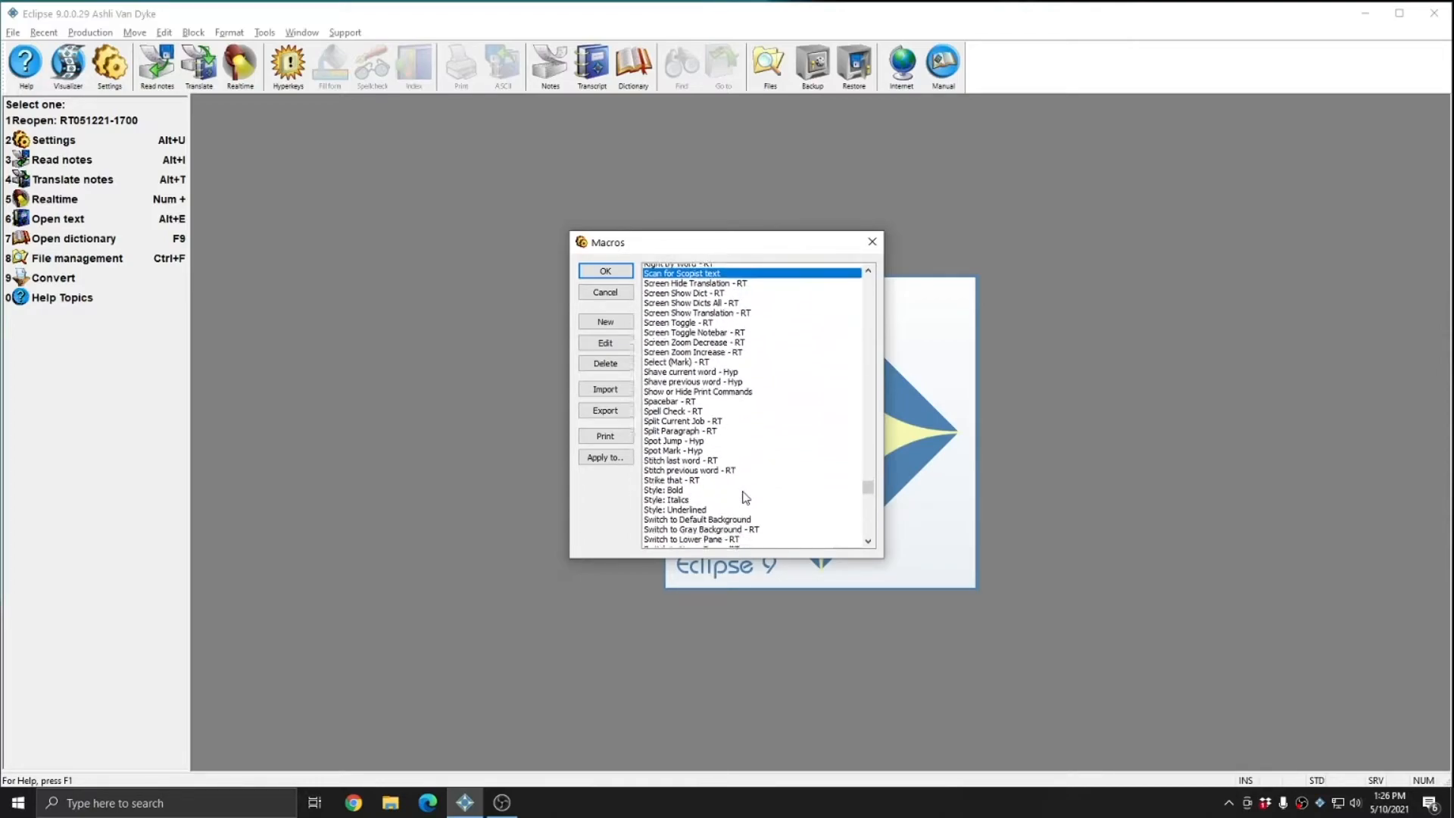
{"action": "left_click", "coordinate": [688, 456]}
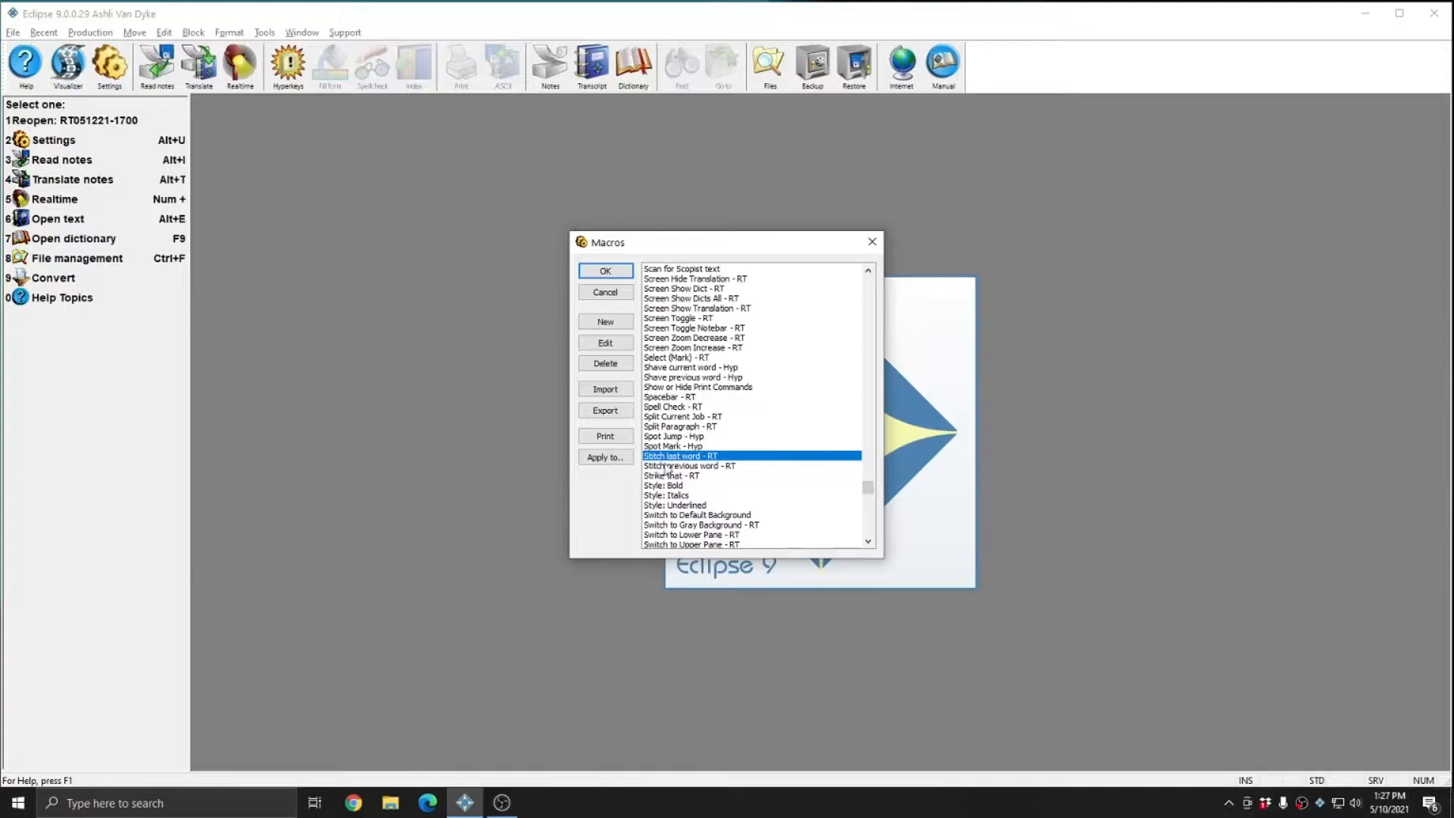
{"action": "left_click", "coordinate": [676, 466]}
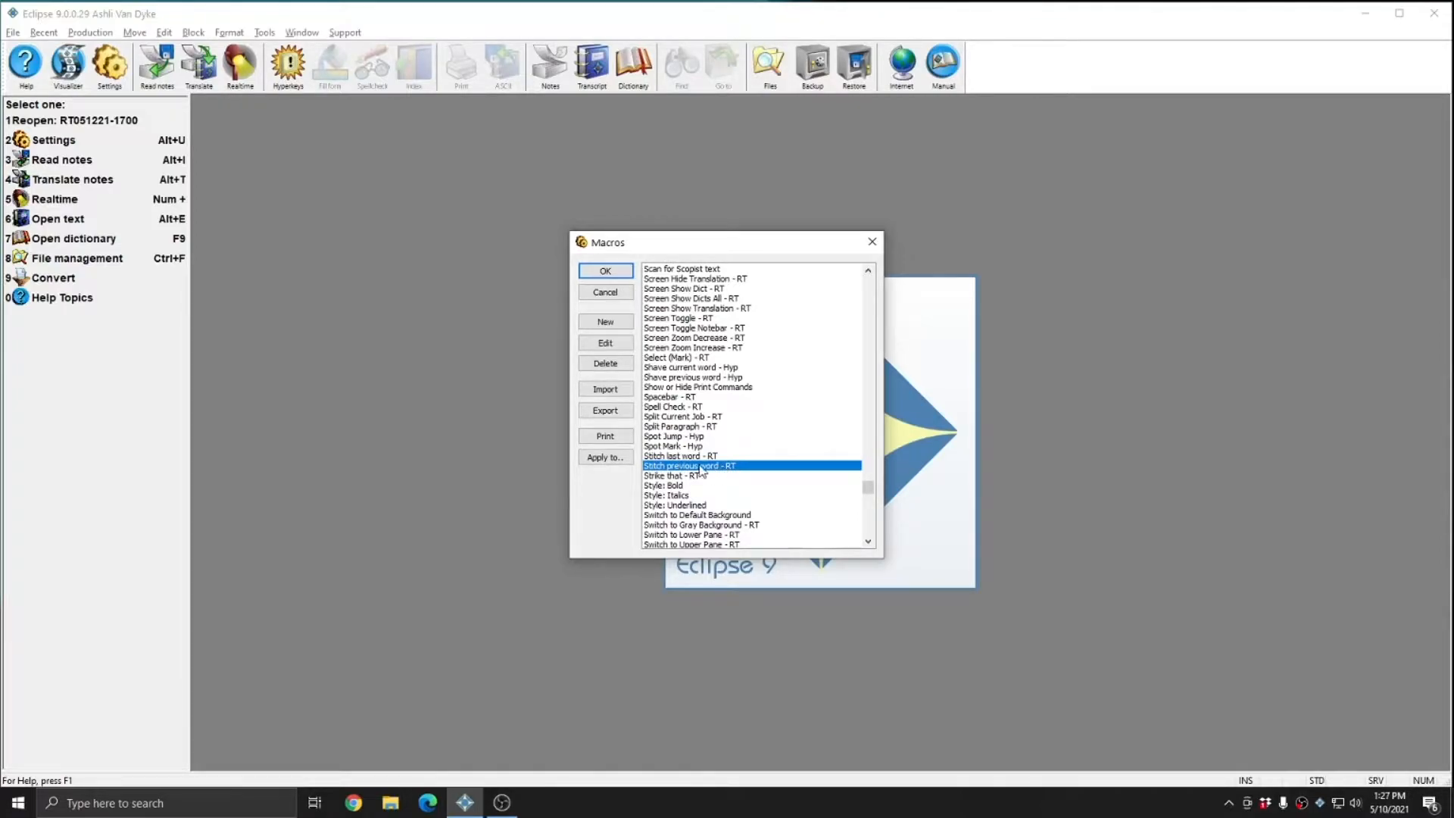
{"action": "left_click", "coordinate": [680, 455]}
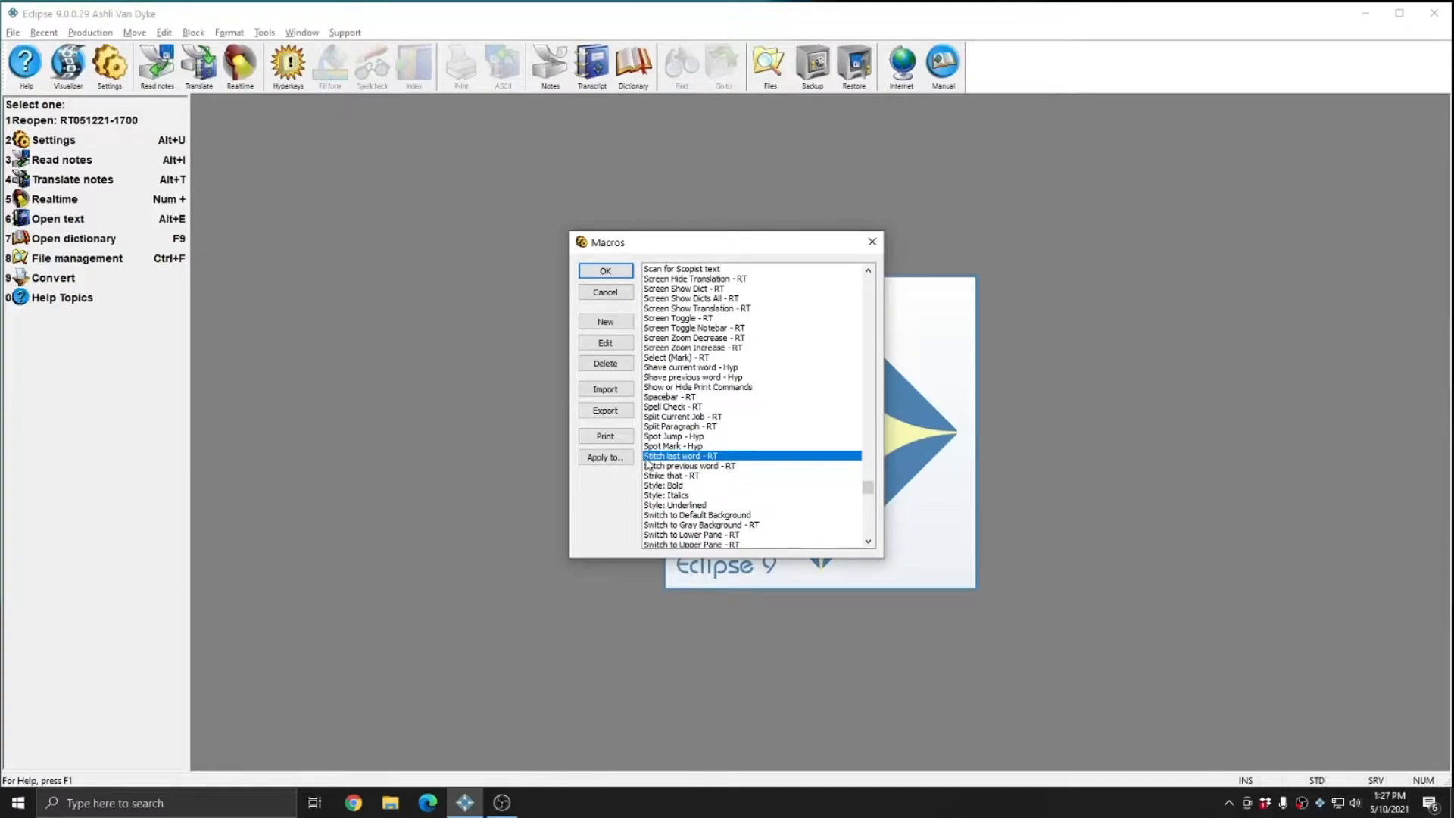
{"action": "left_click", "coordinate": [603, 343]}
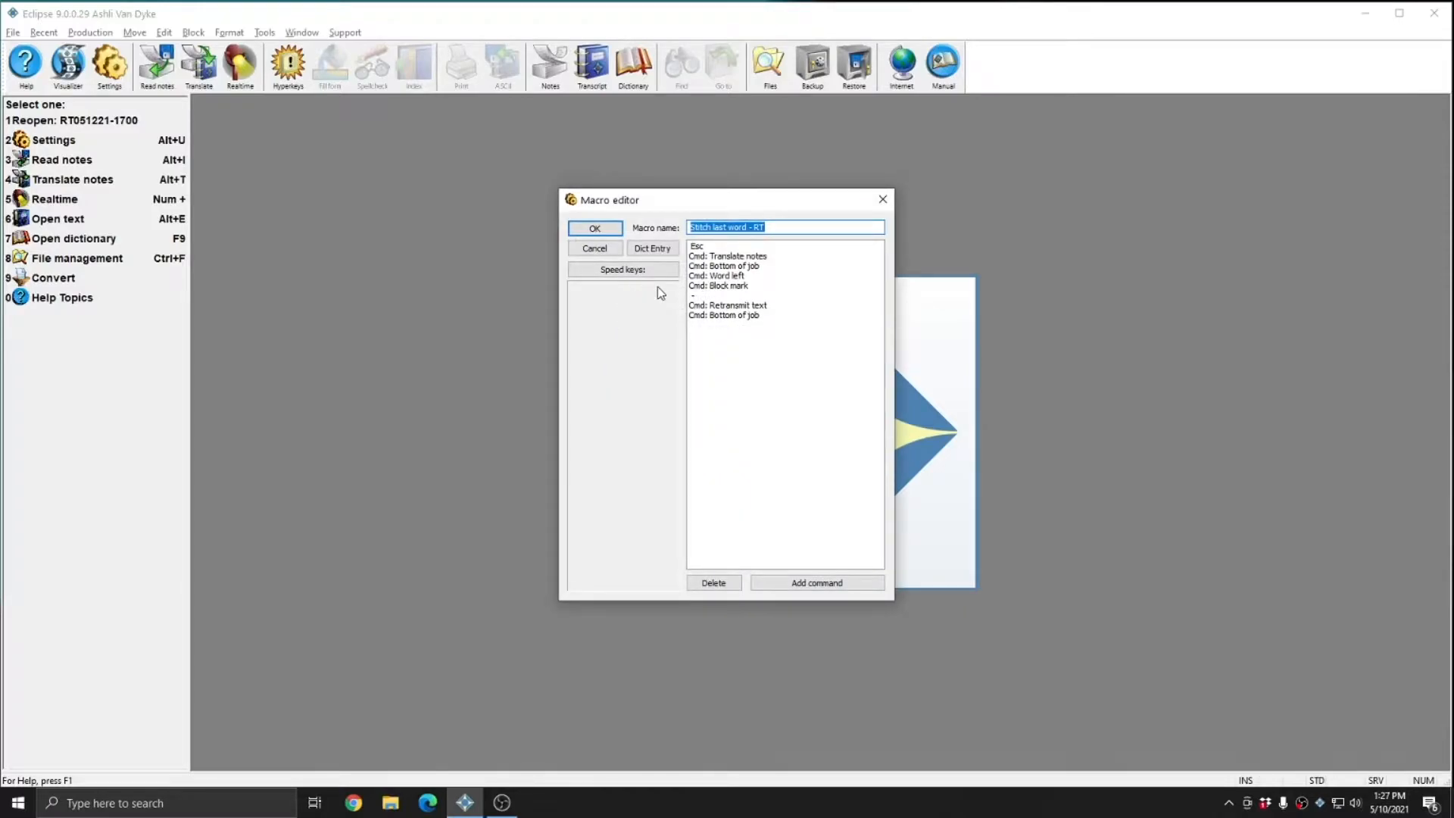
- Start a dictionary entry for the macro with the steno strokes STEUFP STEUFP
{"action": "left_click", "coordinate": [663, 251]}
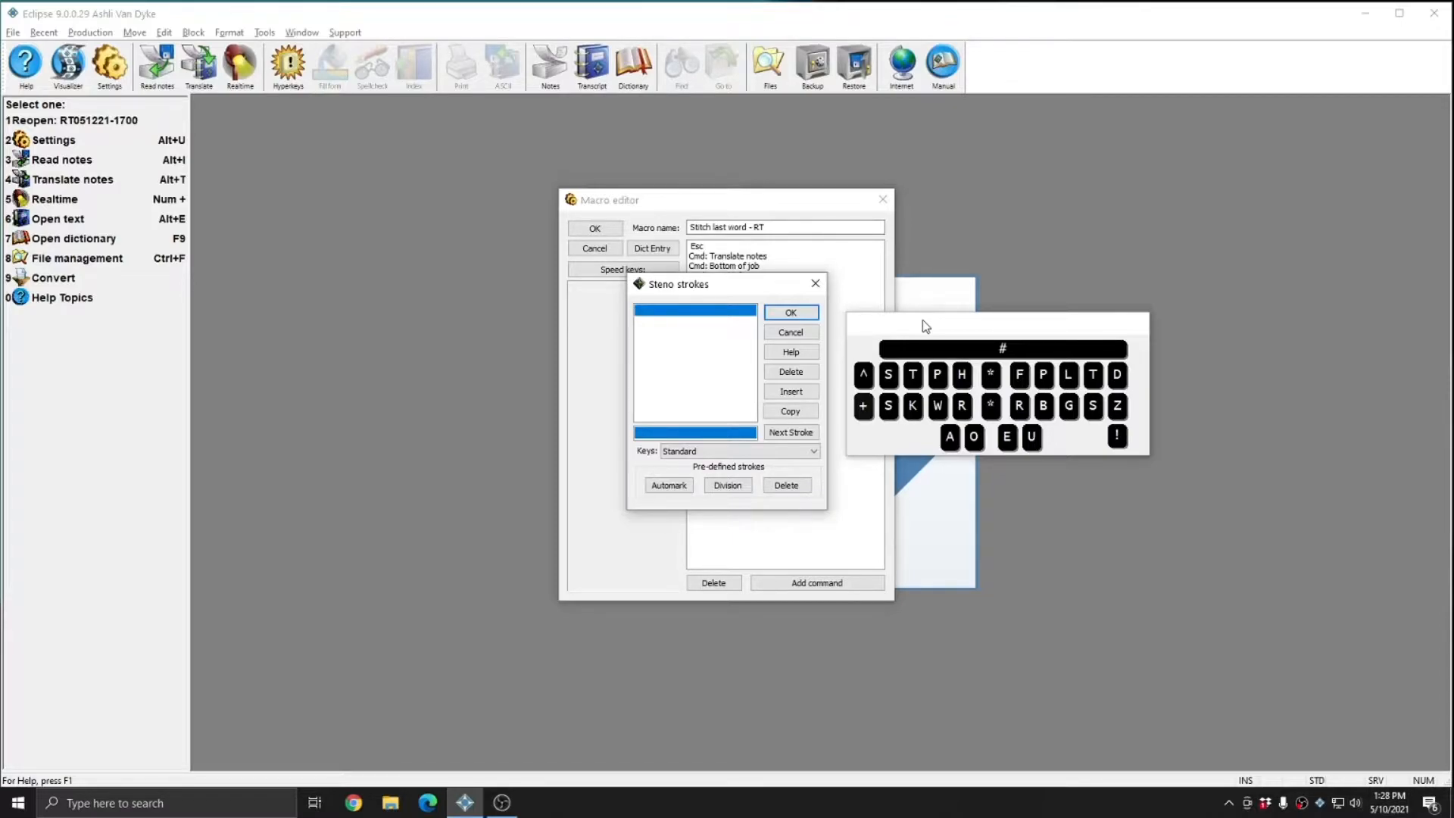
{"action": "type", "text": "steufp/steu"}
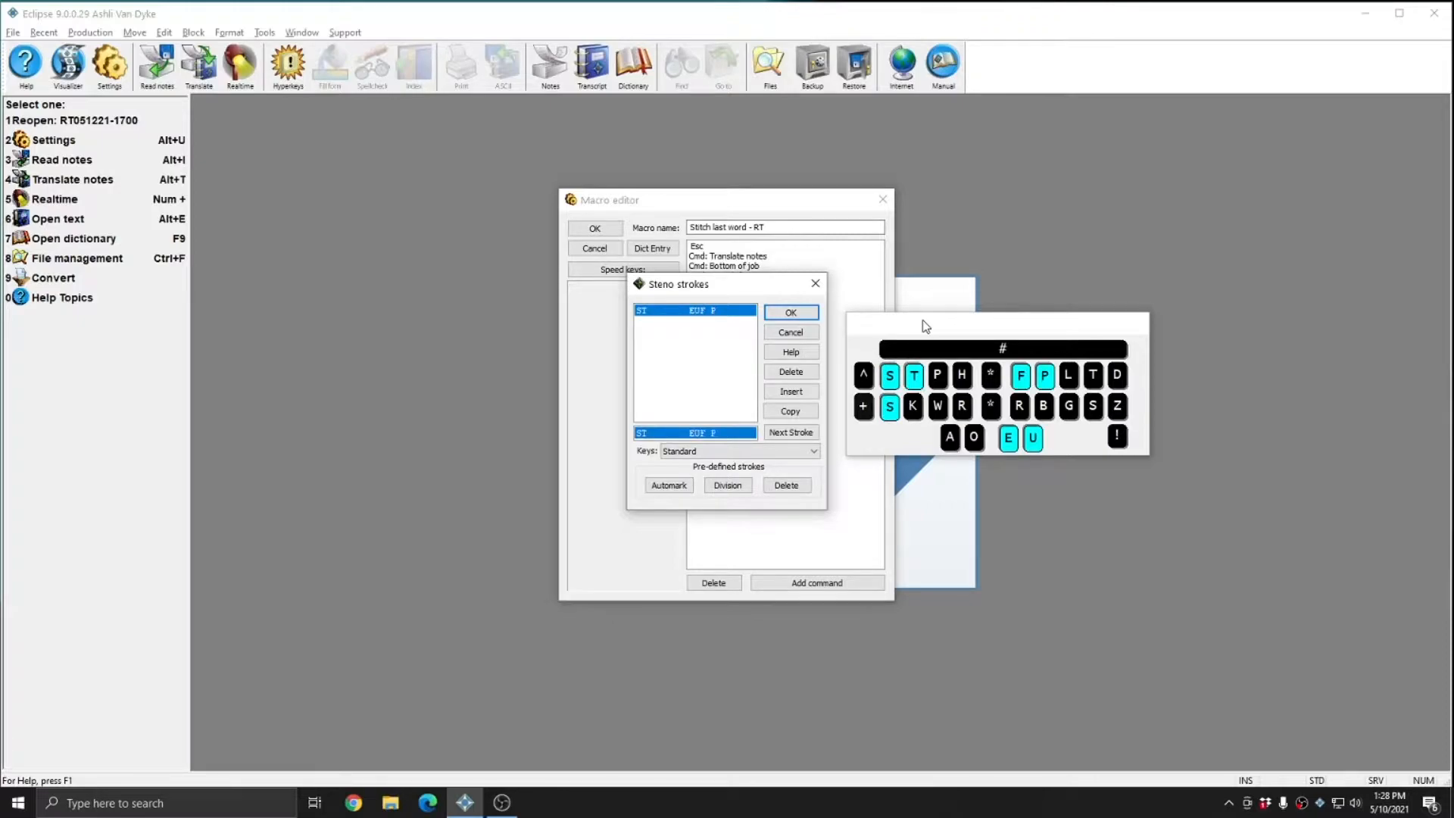
{"action": "type", "text": "fp"}
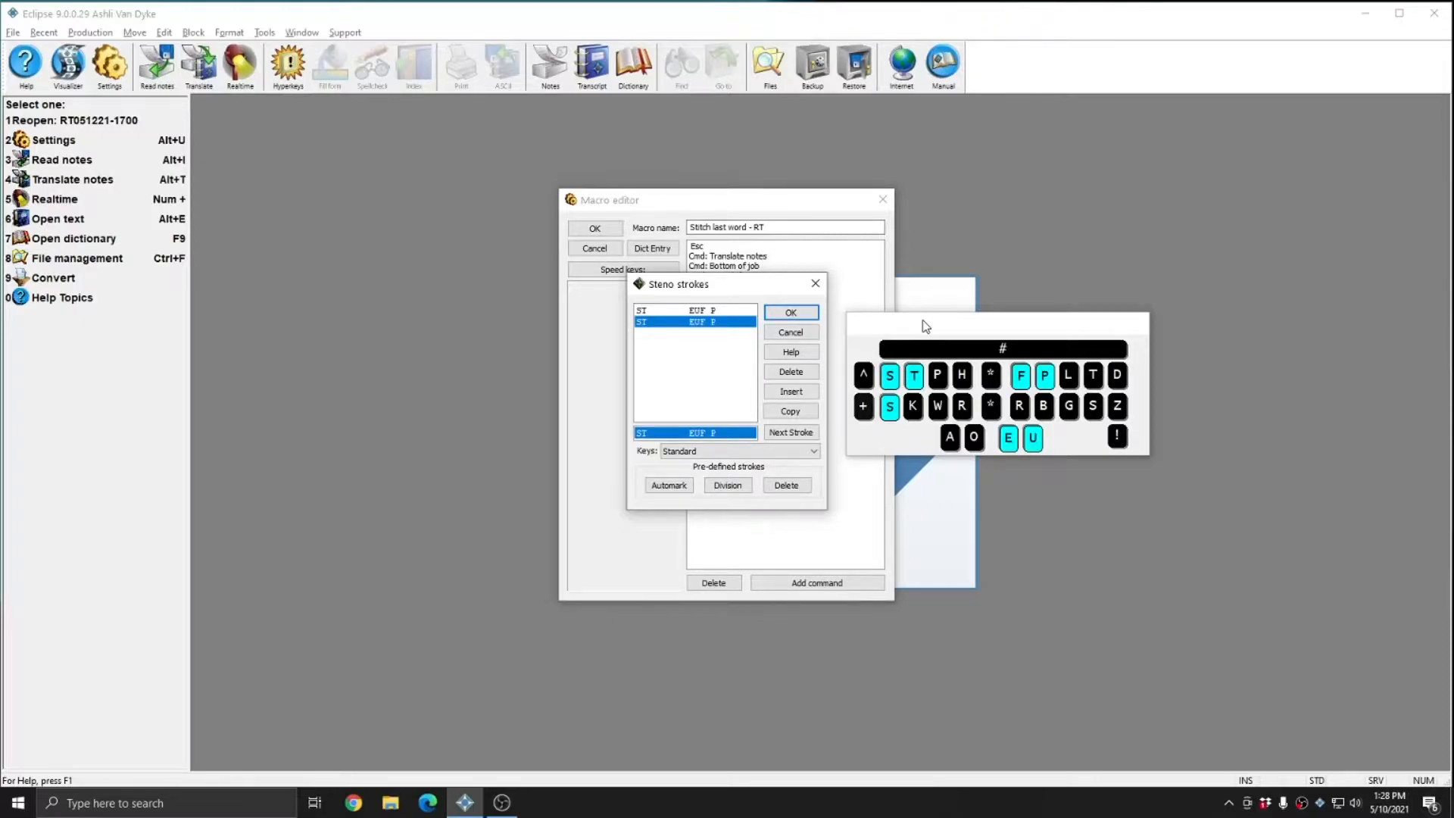
{"action": "left_click", "coordinate": [790, 312]}
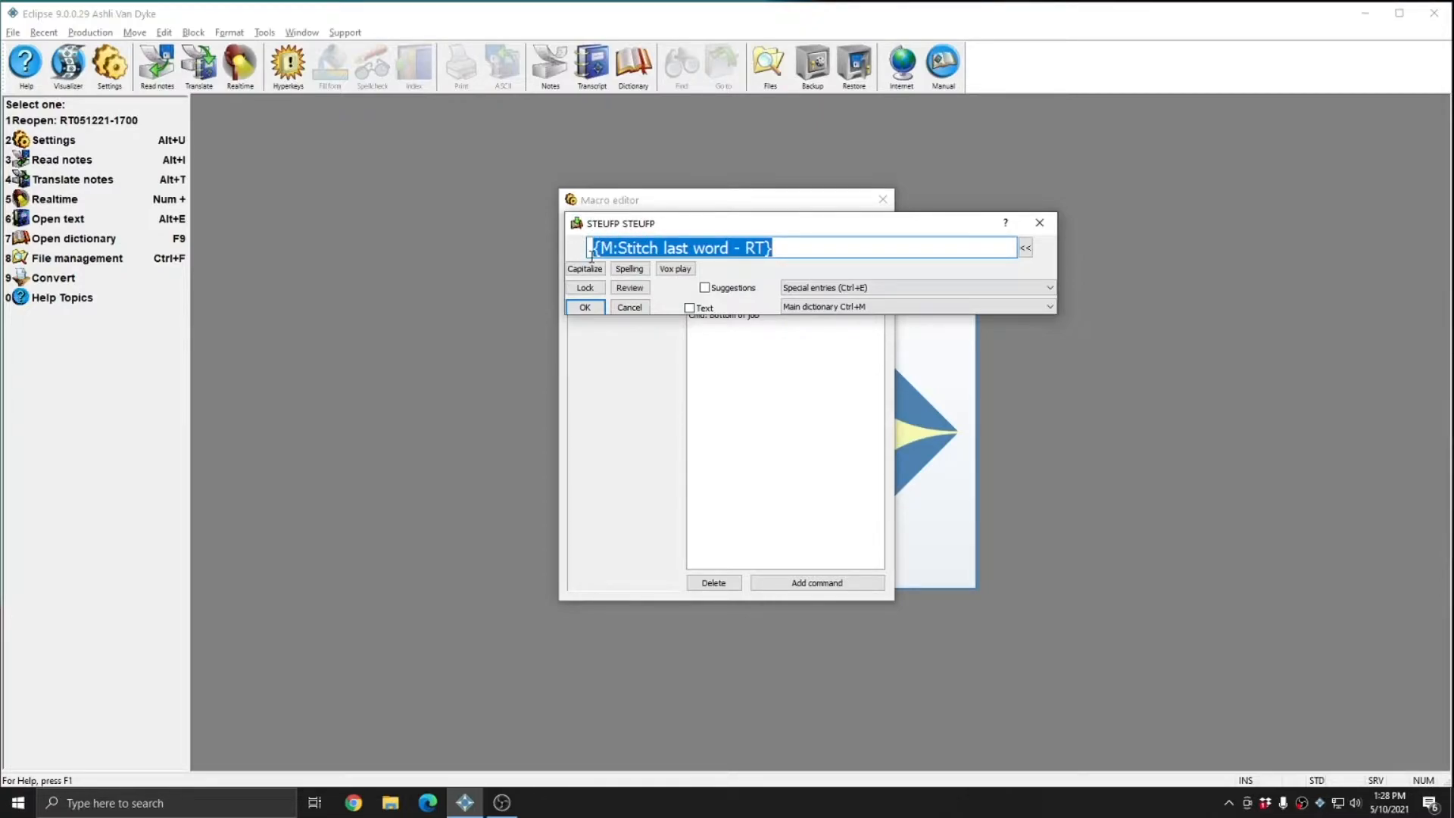
- Save the {M:Stitch last word - RT} entry to the main dictionary and accept the macro editor and macro list
{"action": "left_click", "coordinate": [613, 248]}
{"action": "left_click_drag", "start_coordinate": [627, 247], "coordinate": [767, 246]}
{"action": "left_click", "coordinate": [790, 247]}
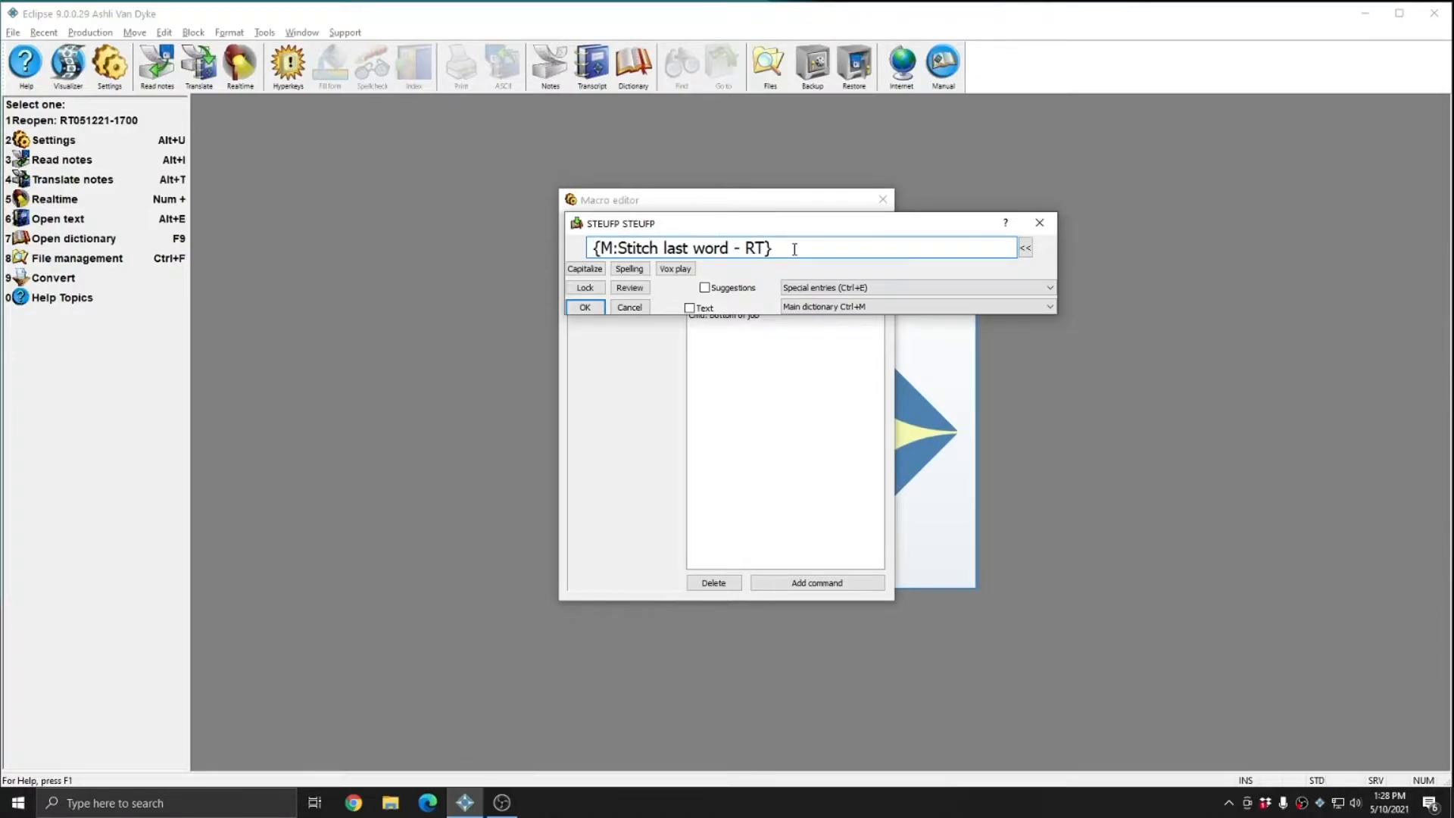
{"action": "left_click_drag", "start_coordinate": [843, 250], "coordinate": [544, 239]}
{"action": "left_click", "coordinate": [834, 245]}
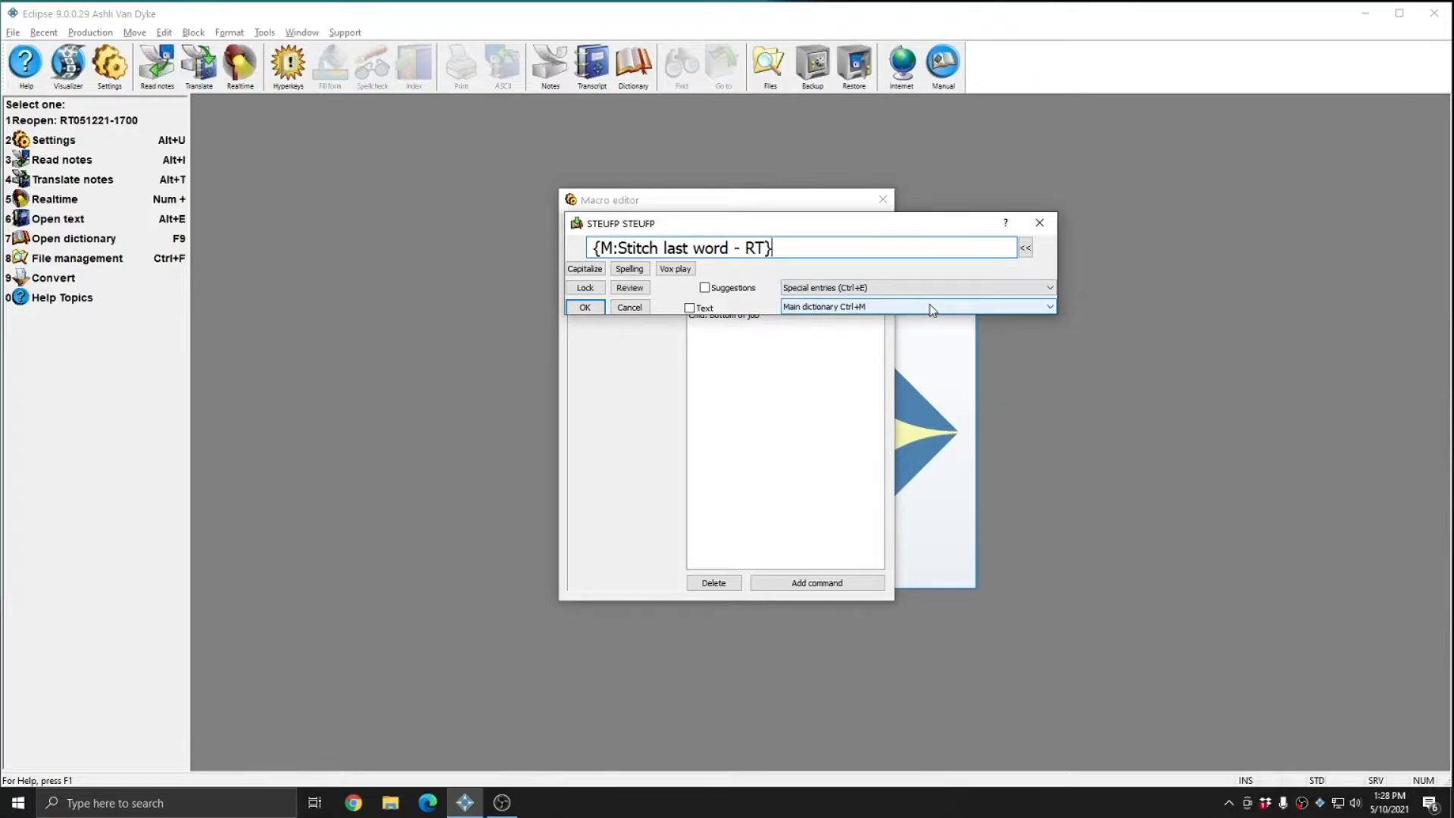
{"action": "left_click", "coordinate": [585, 306]}
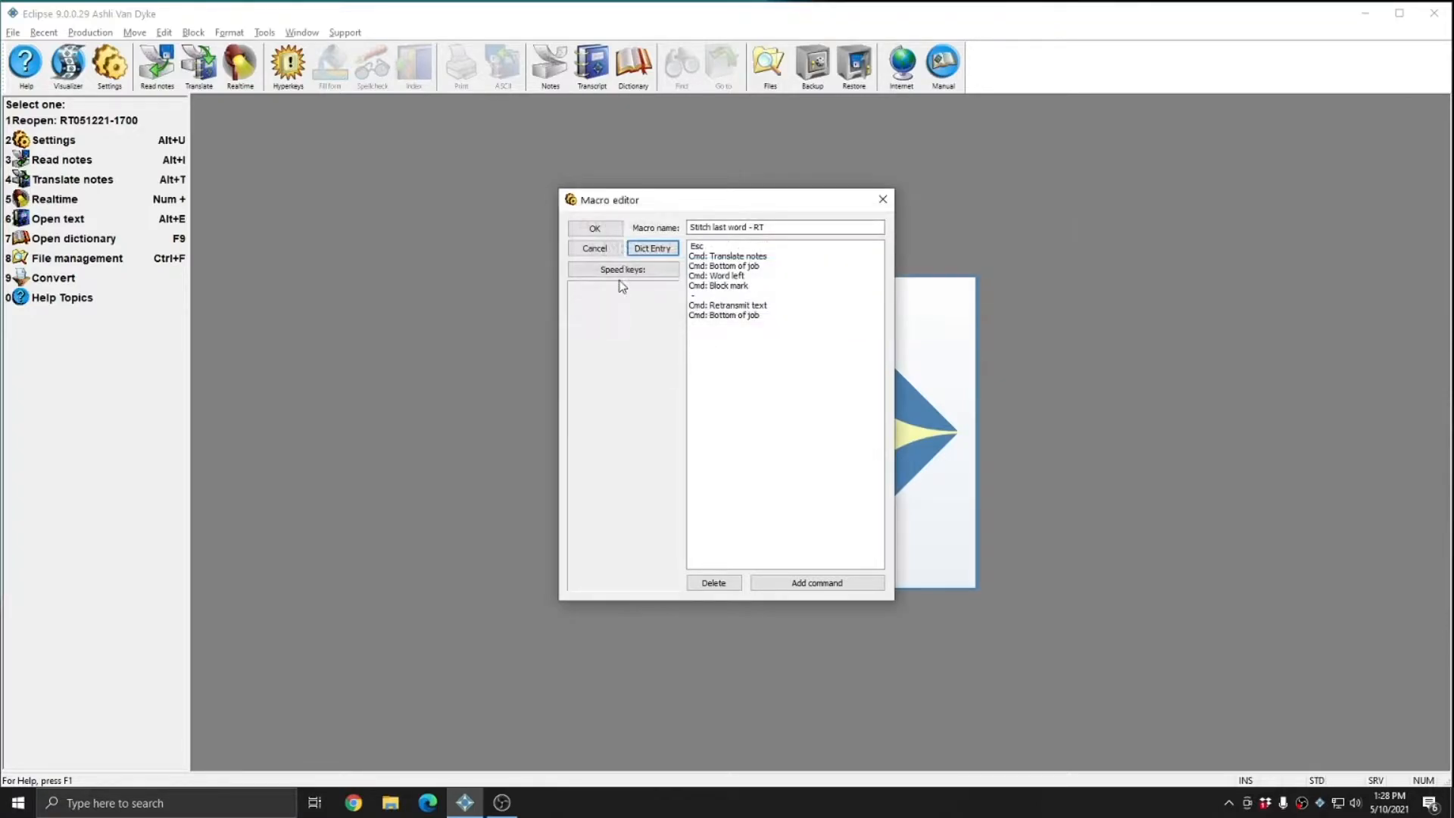
{"action": "left_click", "coordinate": [608, 229]}
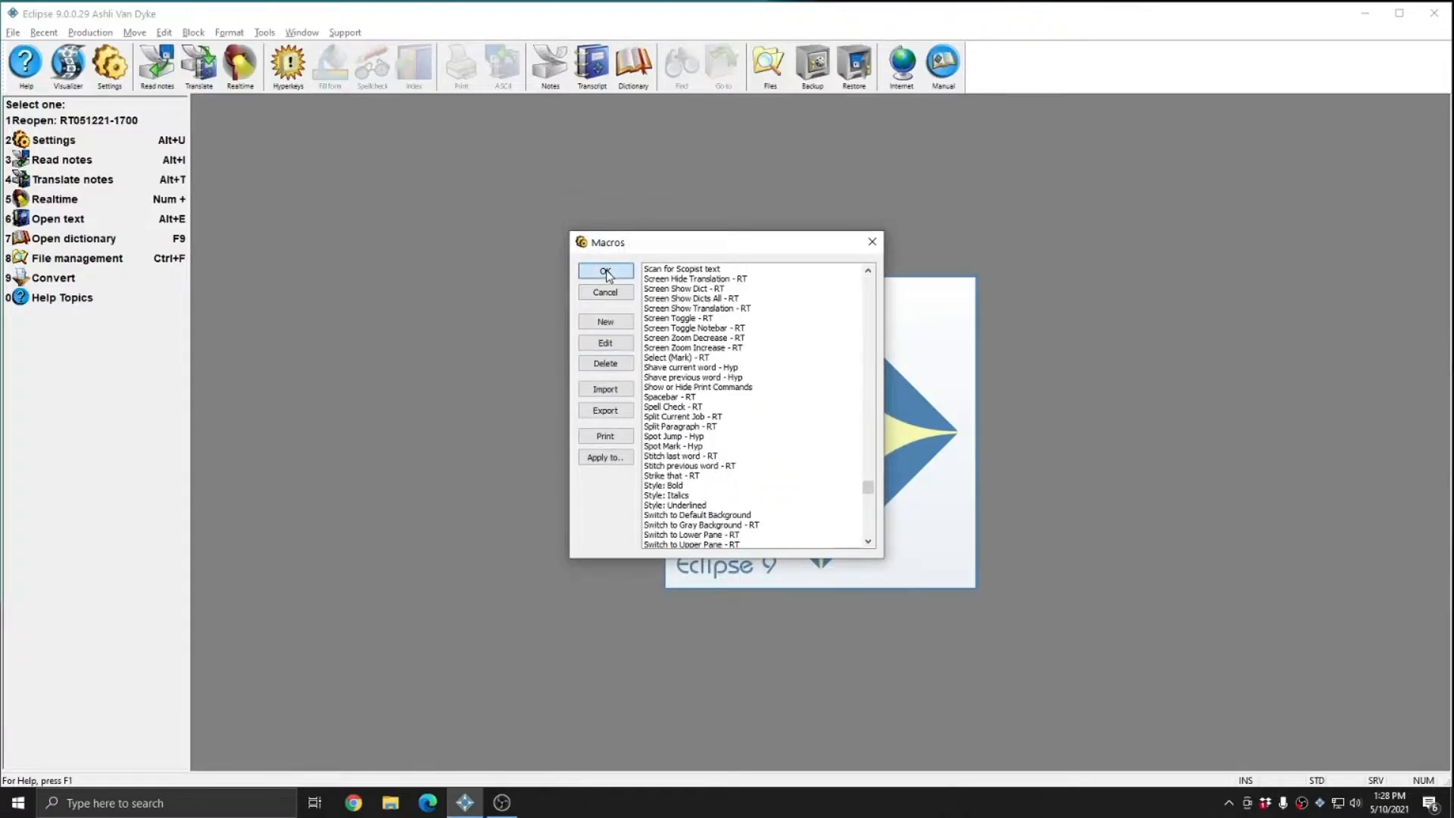
{"action": "left_click", "coordinate": [605, 272]}
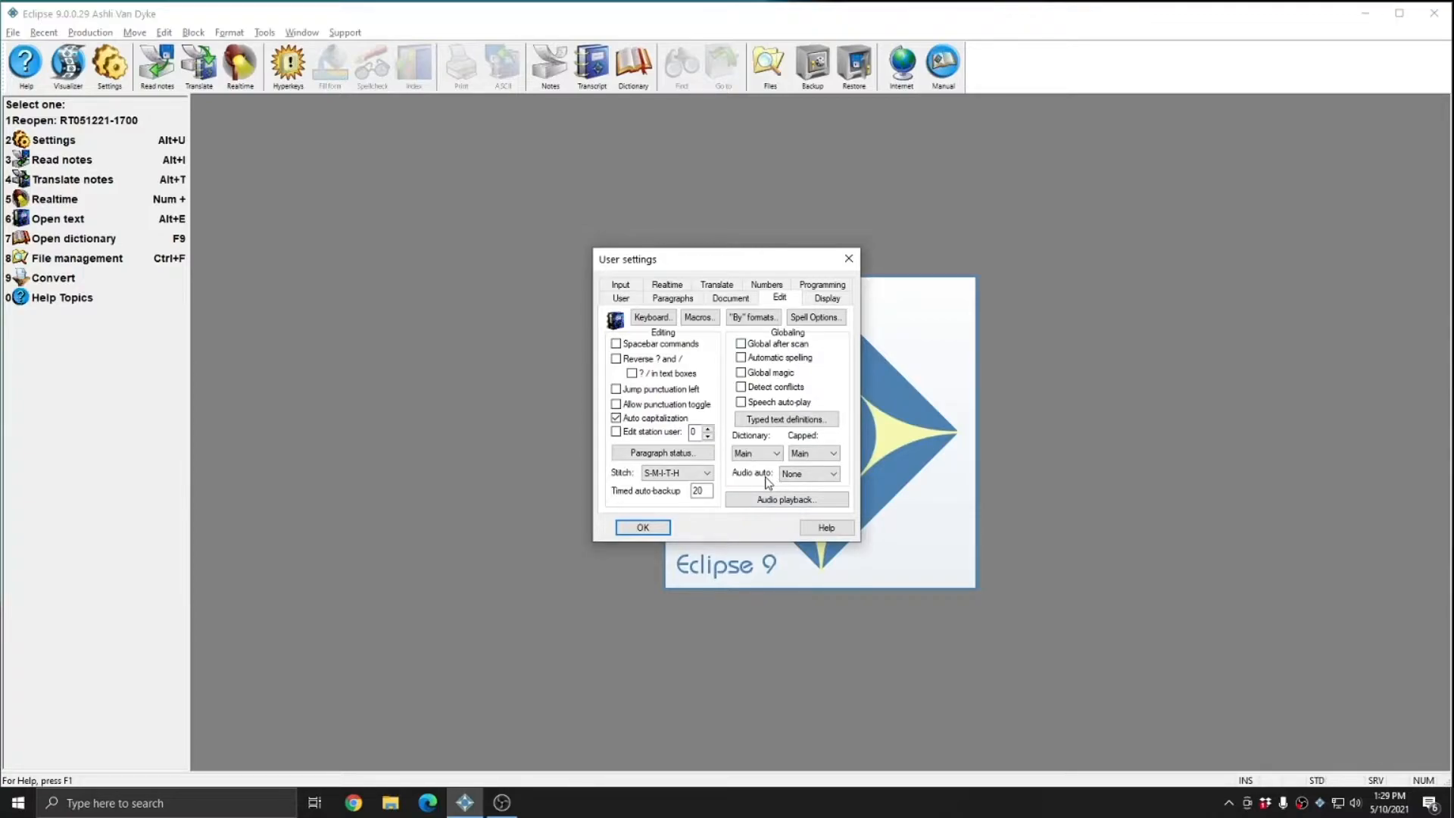
- Choose S-M-I-T-H as the stitch style and save the user settings
{"action": "left_click", "coordinate": [710, 476]}
{"action": "left_click", "coordinate": [711, 475]}
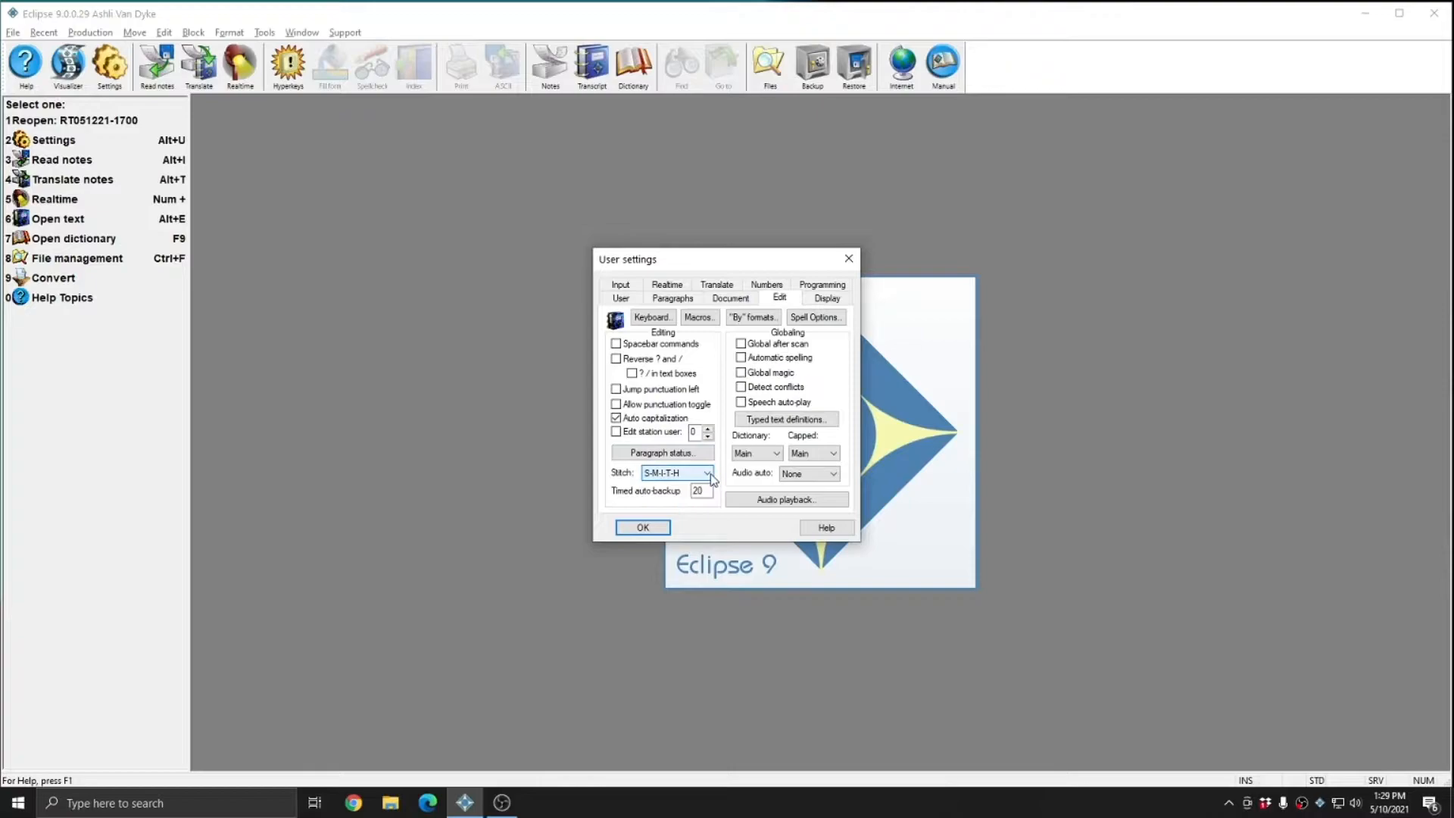
{"action": "left_click", "coordinate": [710, 476]}
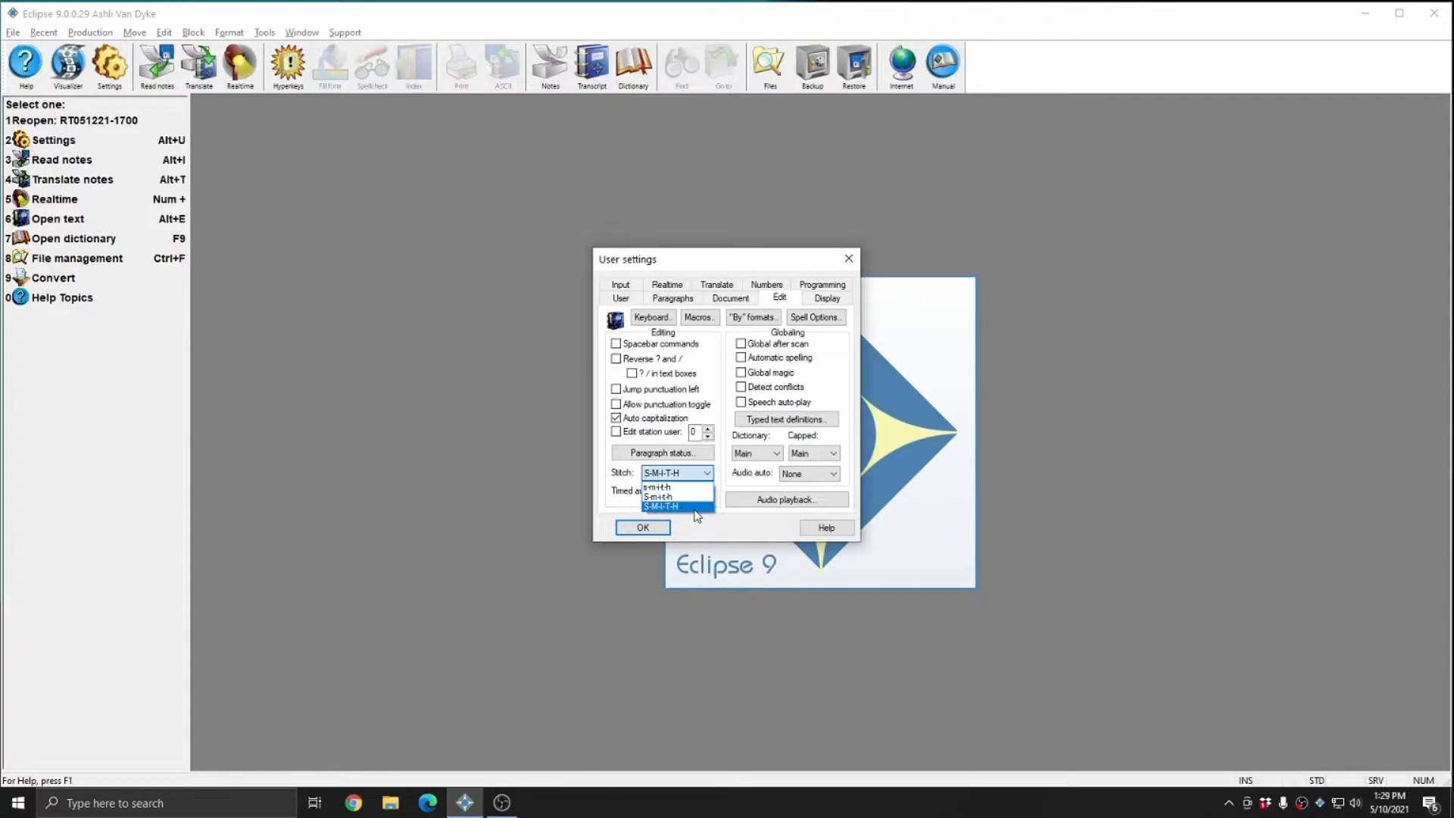
{"action": "left_click", "coordinate": [692, 507]}
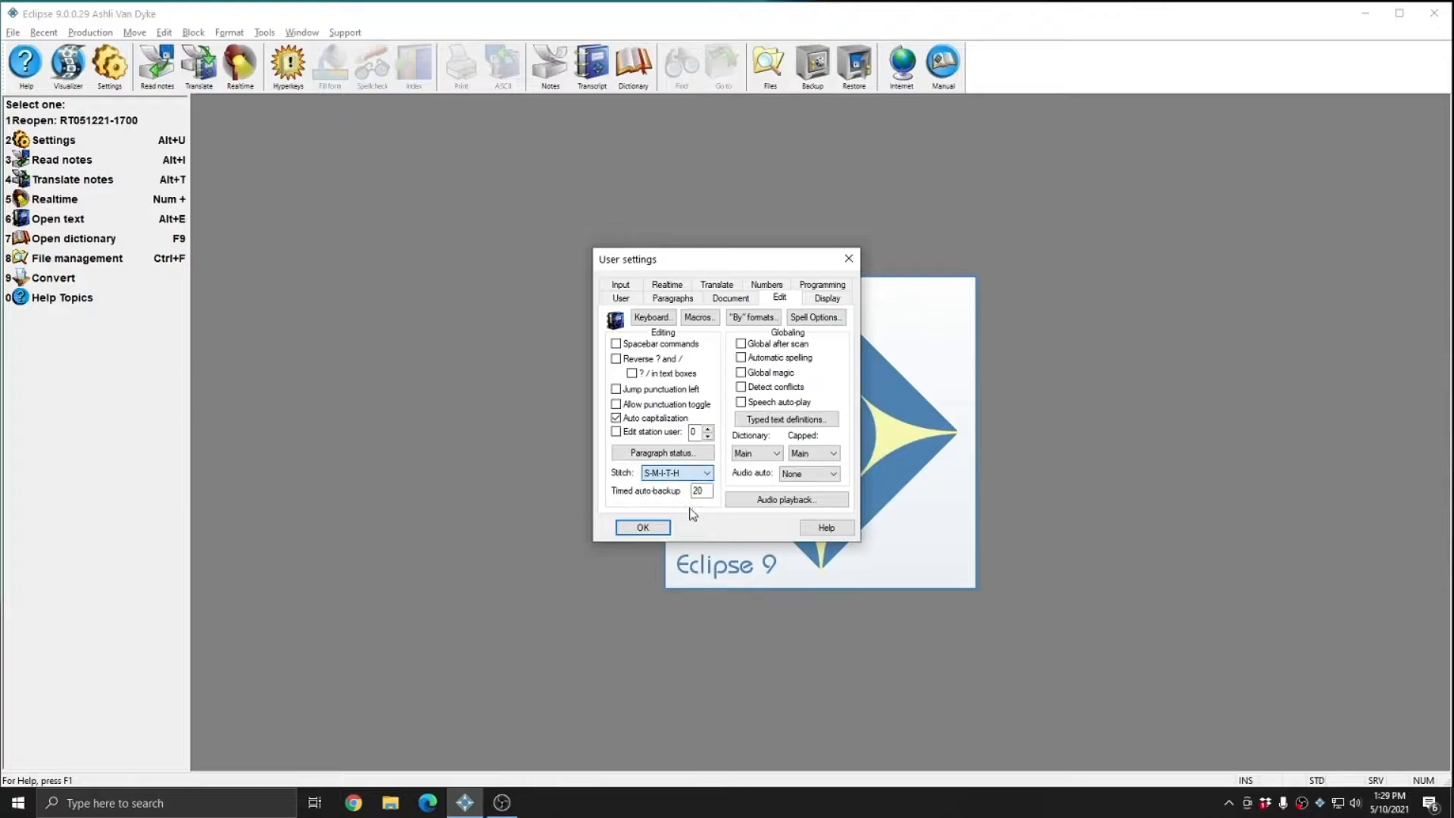
{"action": "left_click", "coordinate": [643, 528]}
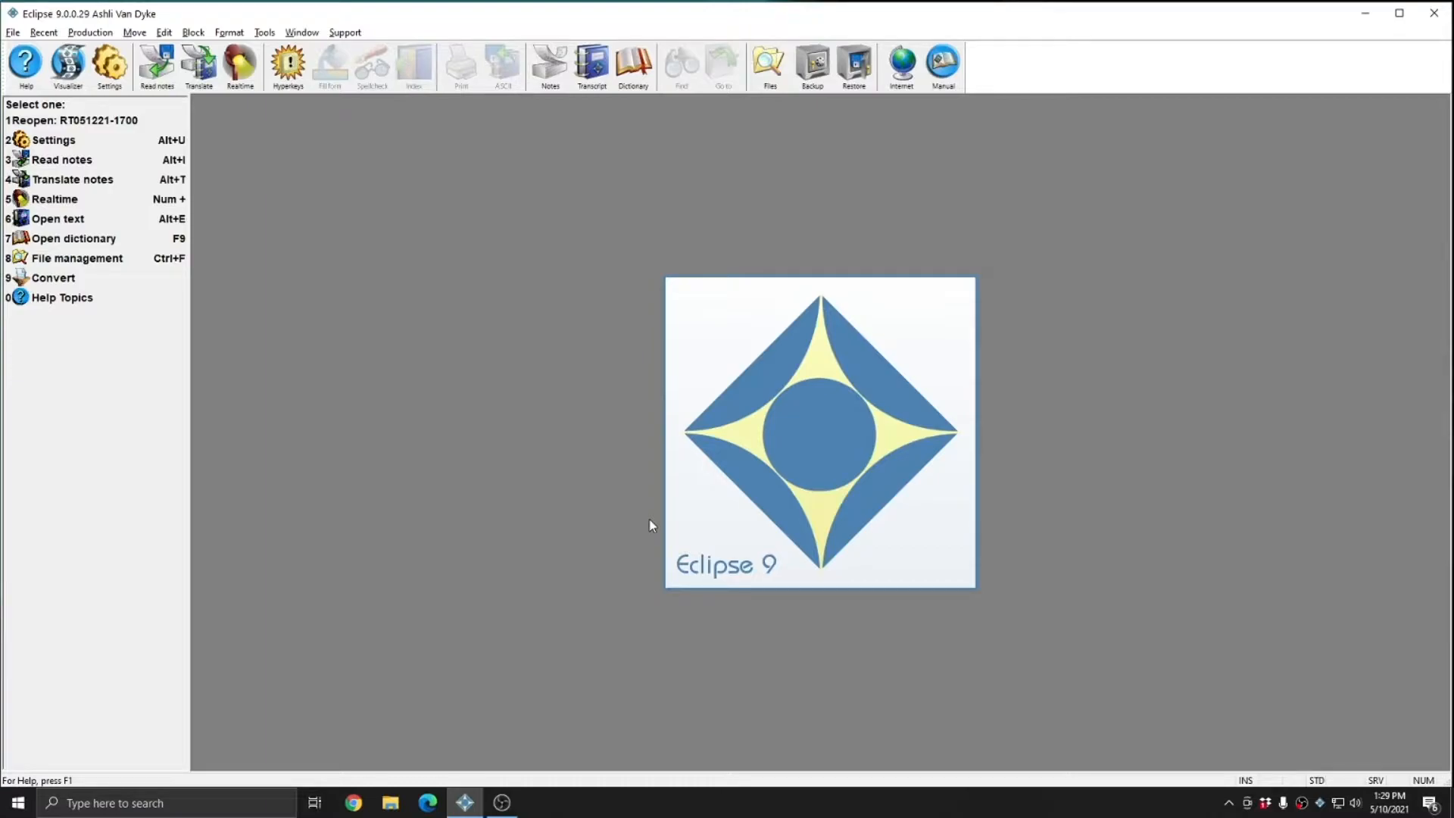
- Open the main dictionary, sort it by creation date to check the newest entry, and close it
{"action": "key", "text": "F9"}
{"action": "key", "text": "Return"}
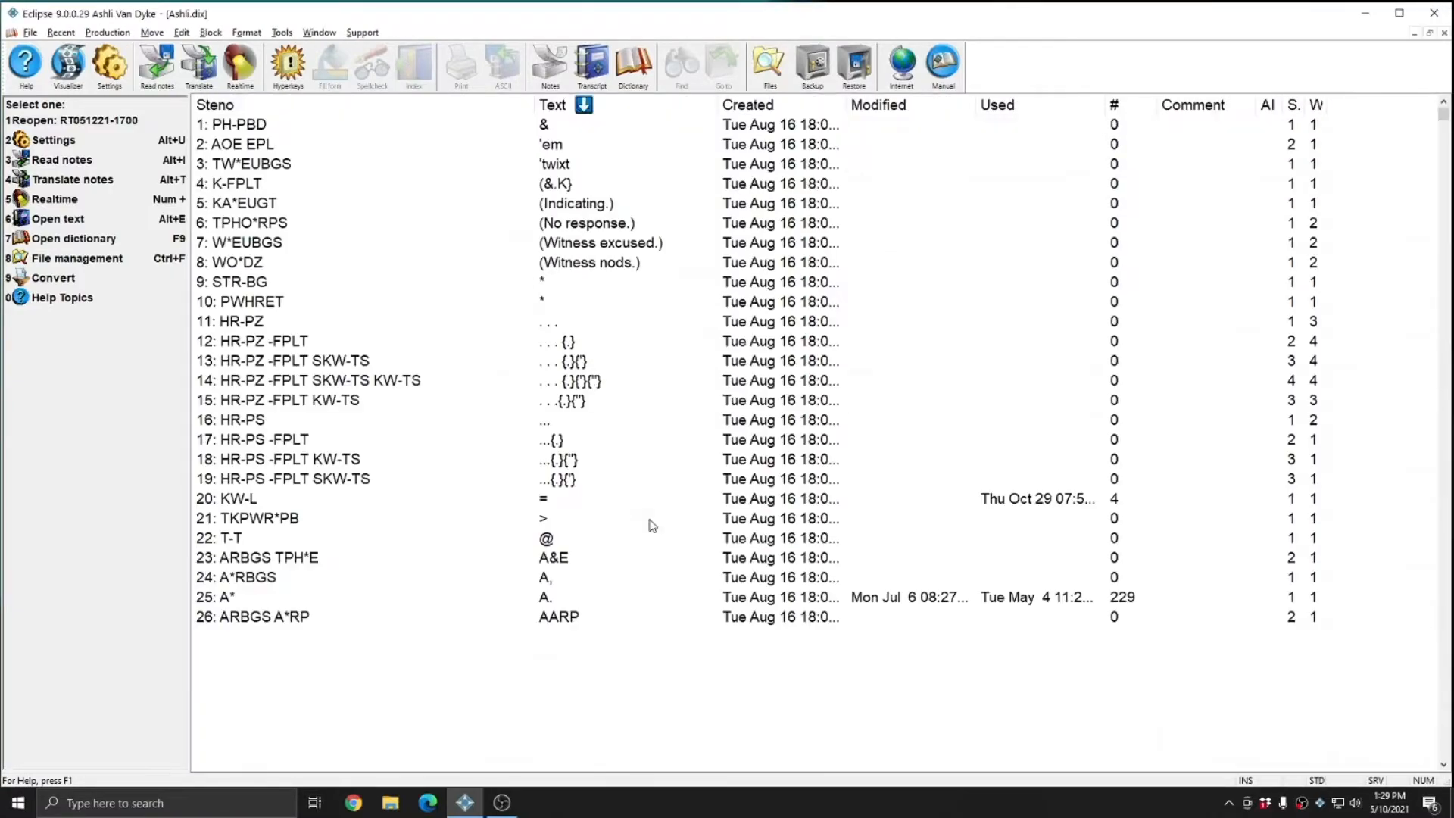
{"action": "left_click", "coordinate": [762, 106]}
{"action": "key", "text": "ctrl+End"}
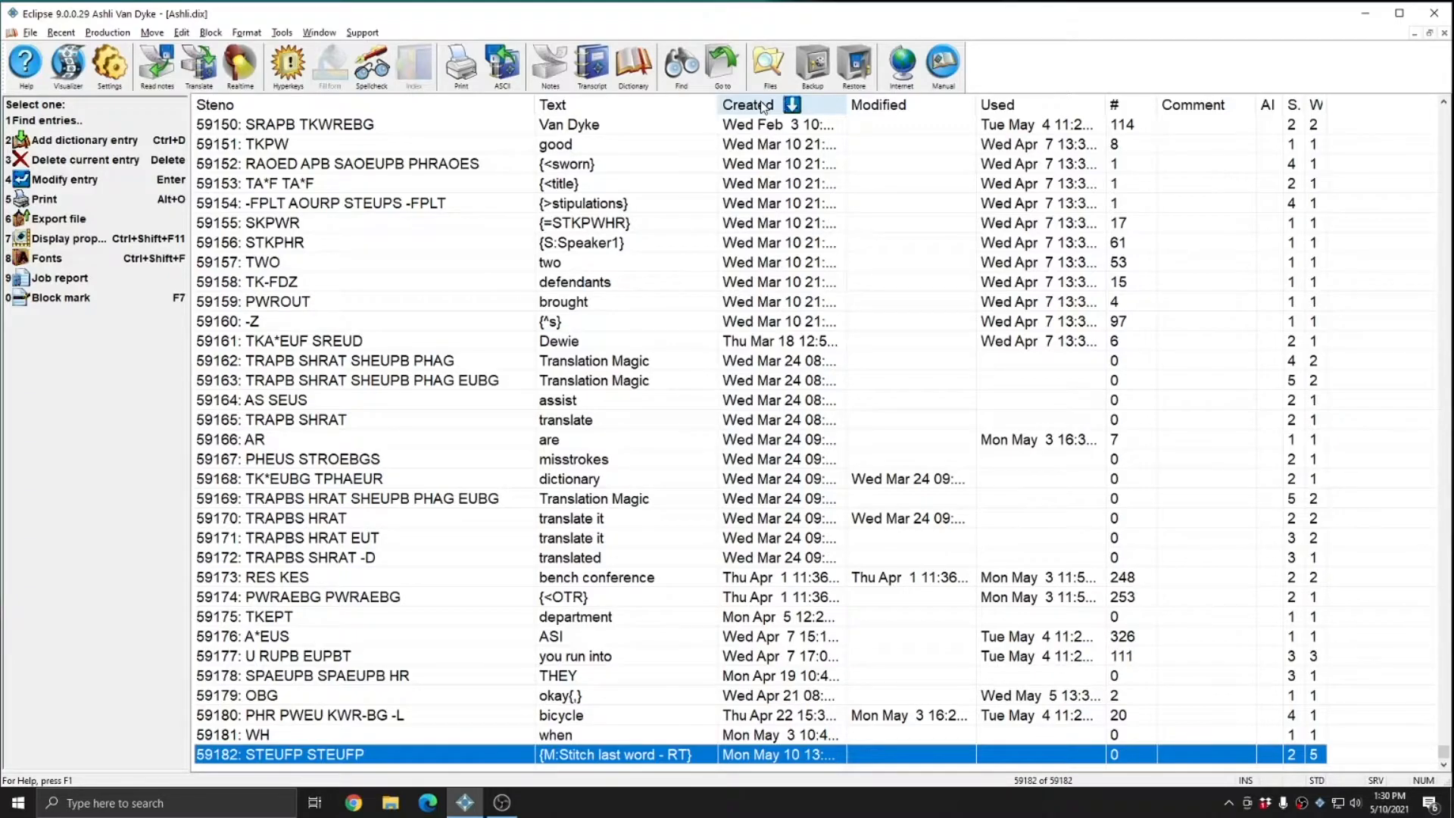
{"action": "key", "text": "Escape"}
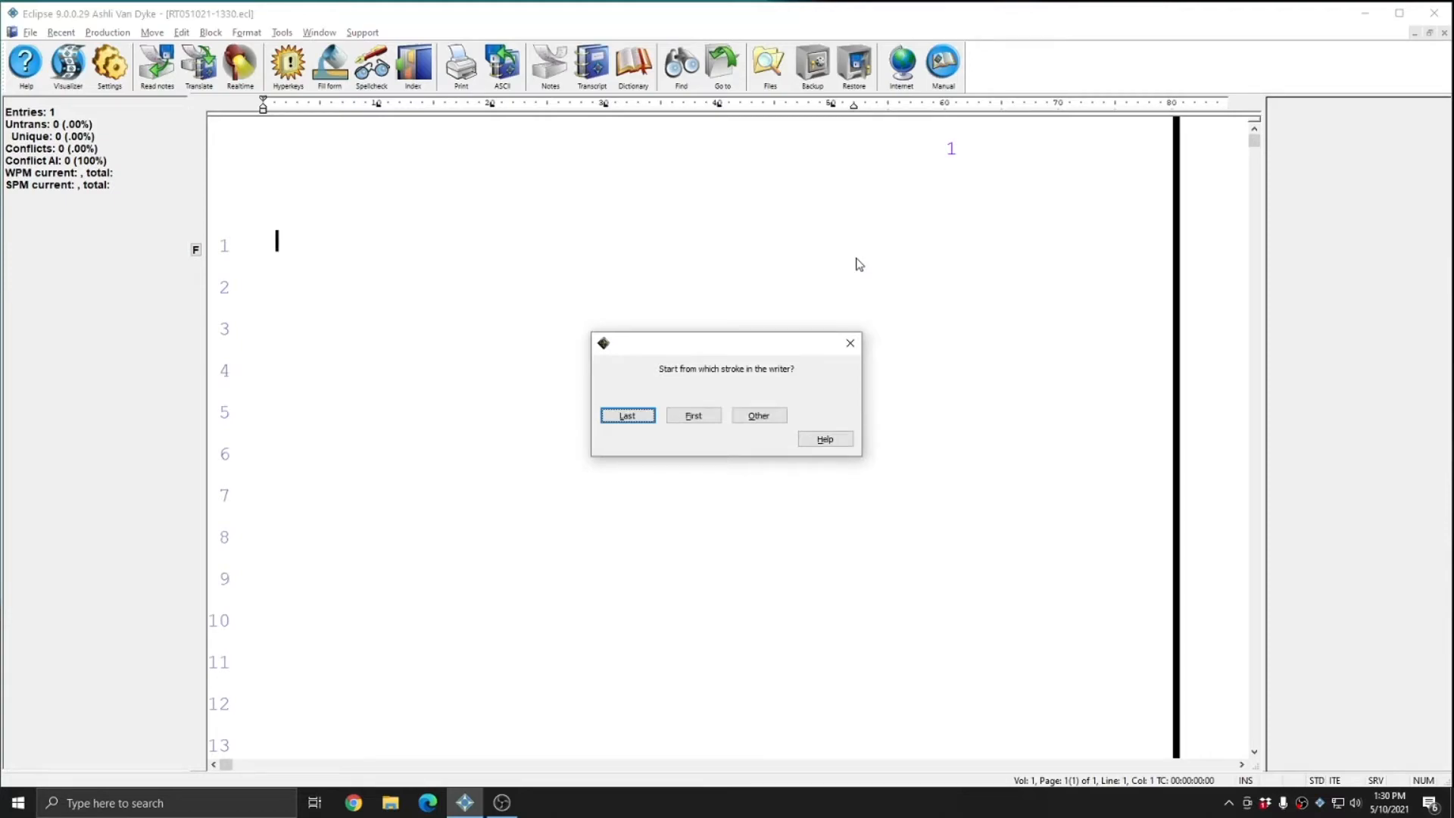
- Start realtime from the writer's last stroke and write "cat", stitching it with the new macro stroke
{"action": "key", "text": "Return"}
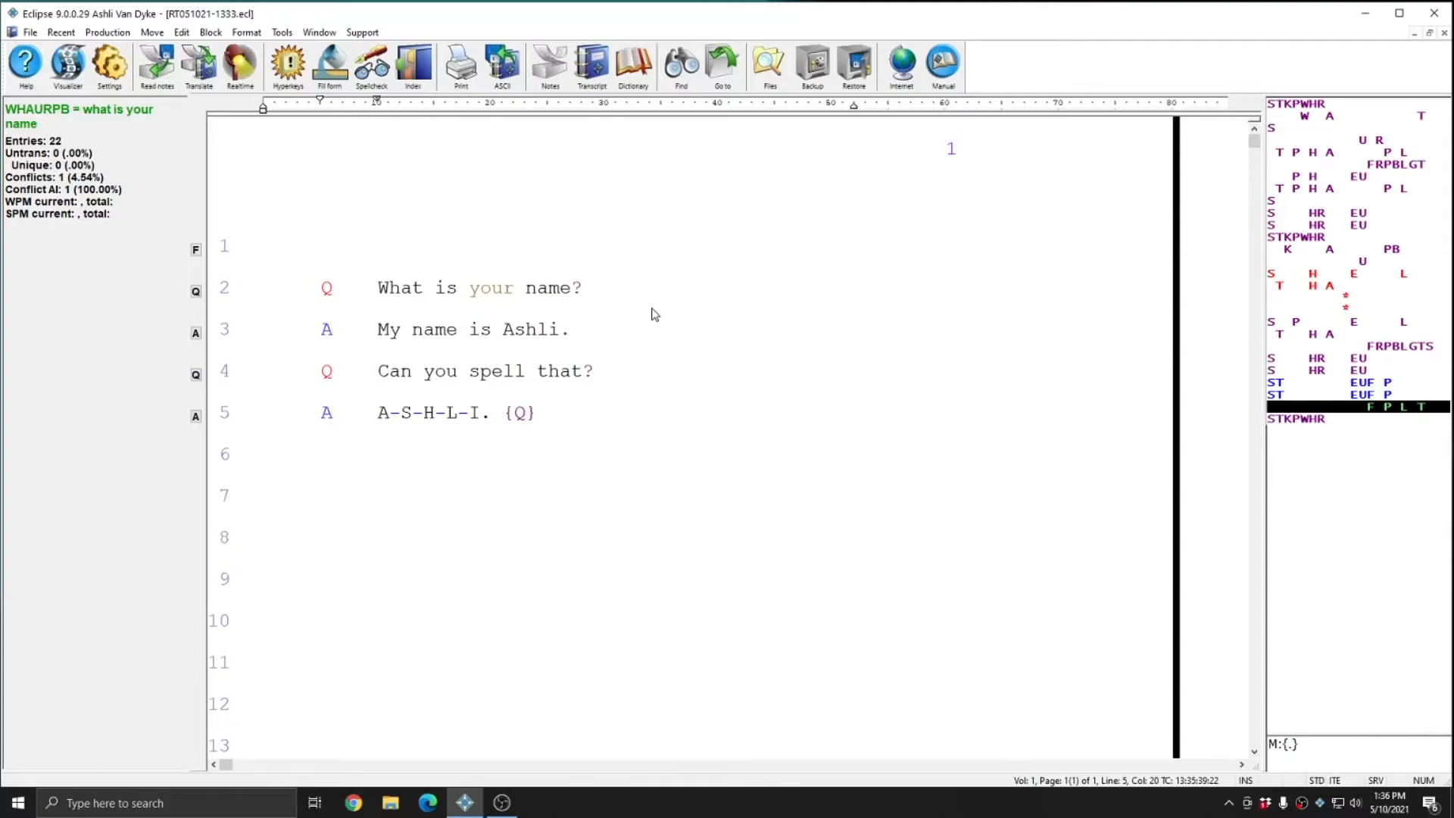
{"action": "type", "text": "cat"}
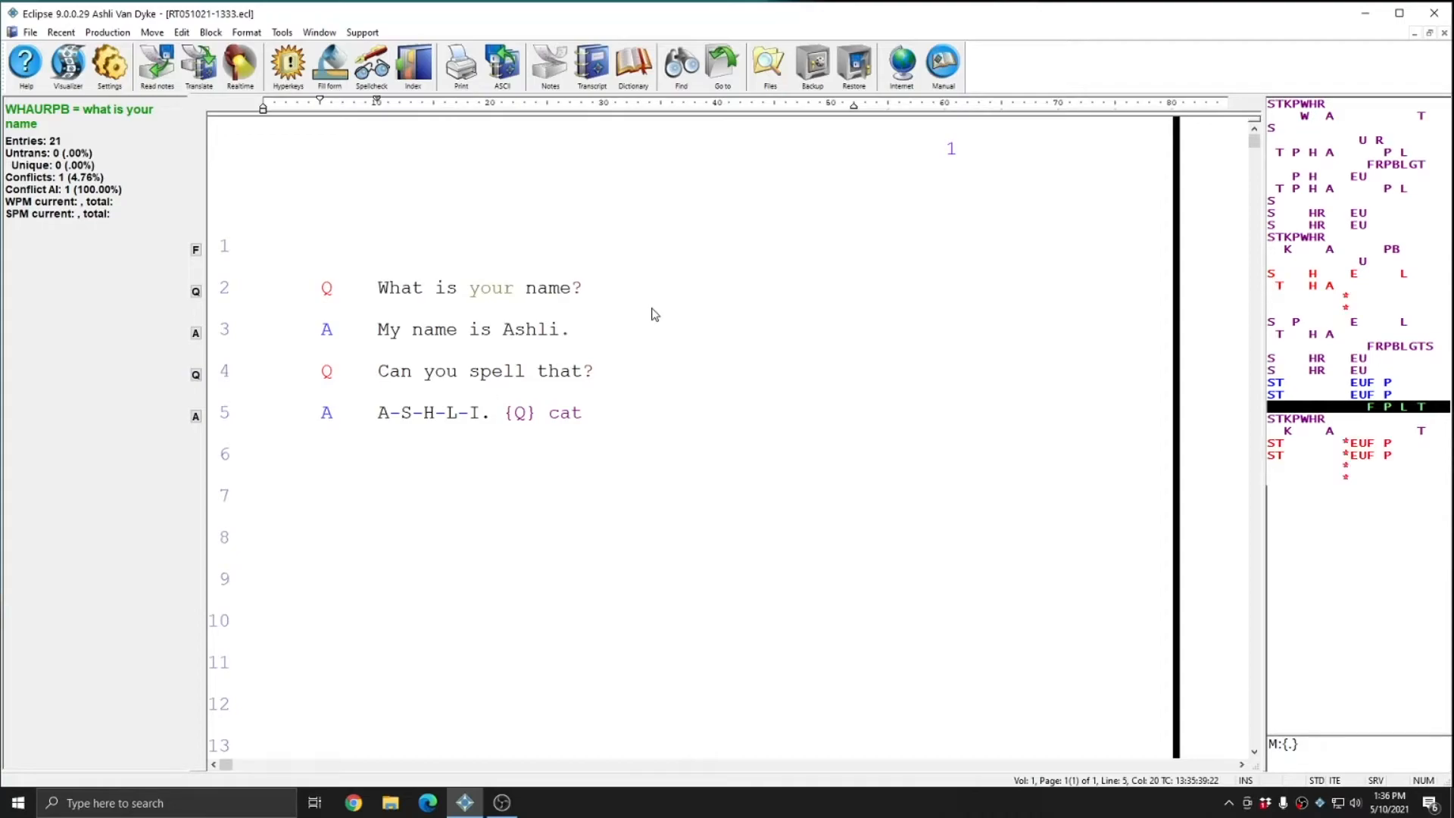
{"action": "type", "text": "stitch"}
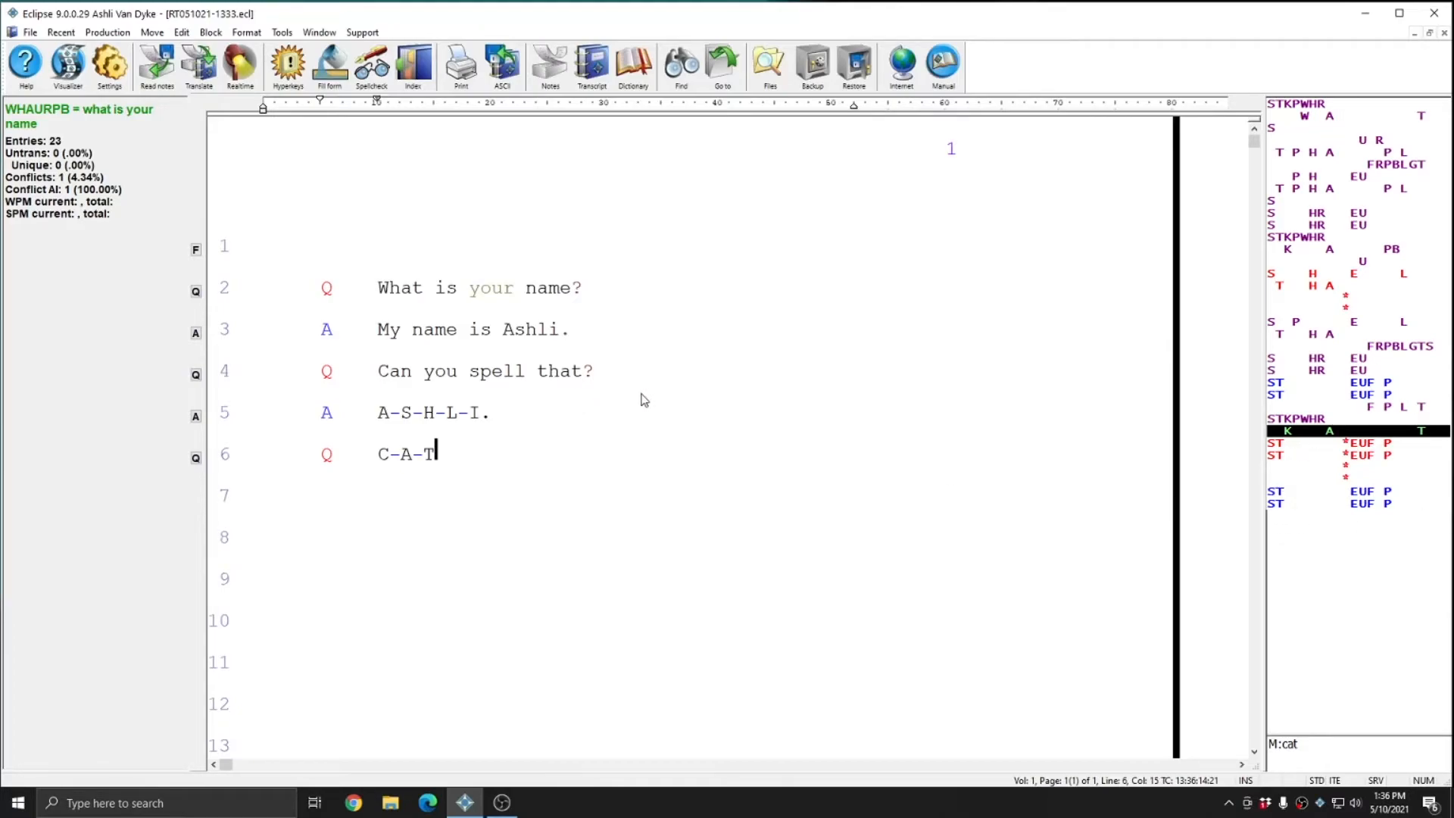
- Set the foreground color of "Steno macros in tracking window" to dark pink in the user's display settings
{"action": "left_click", "coordinate": [109, 66]}
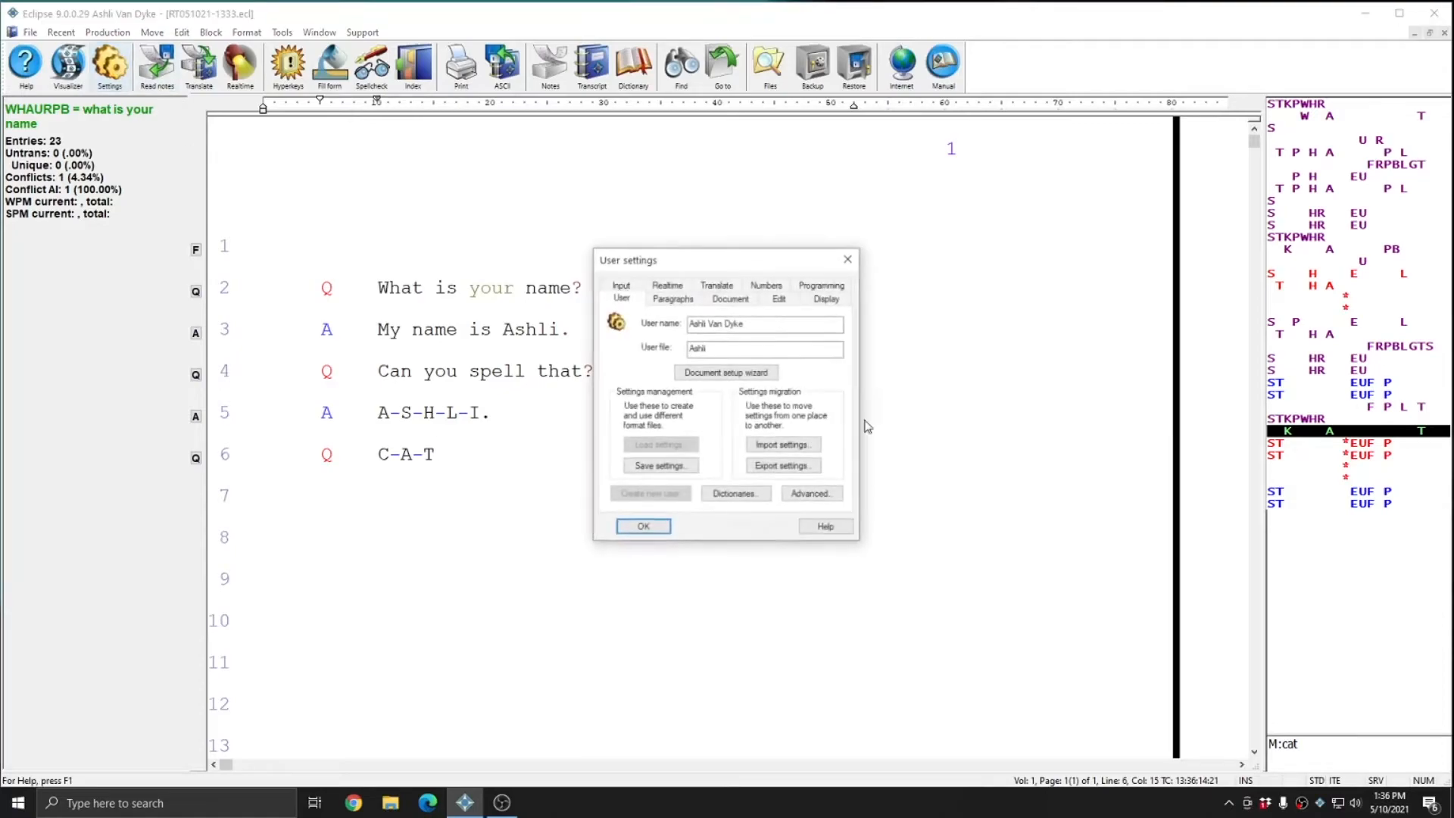
{"action": "left_click", "coordinate": [825, 299]}
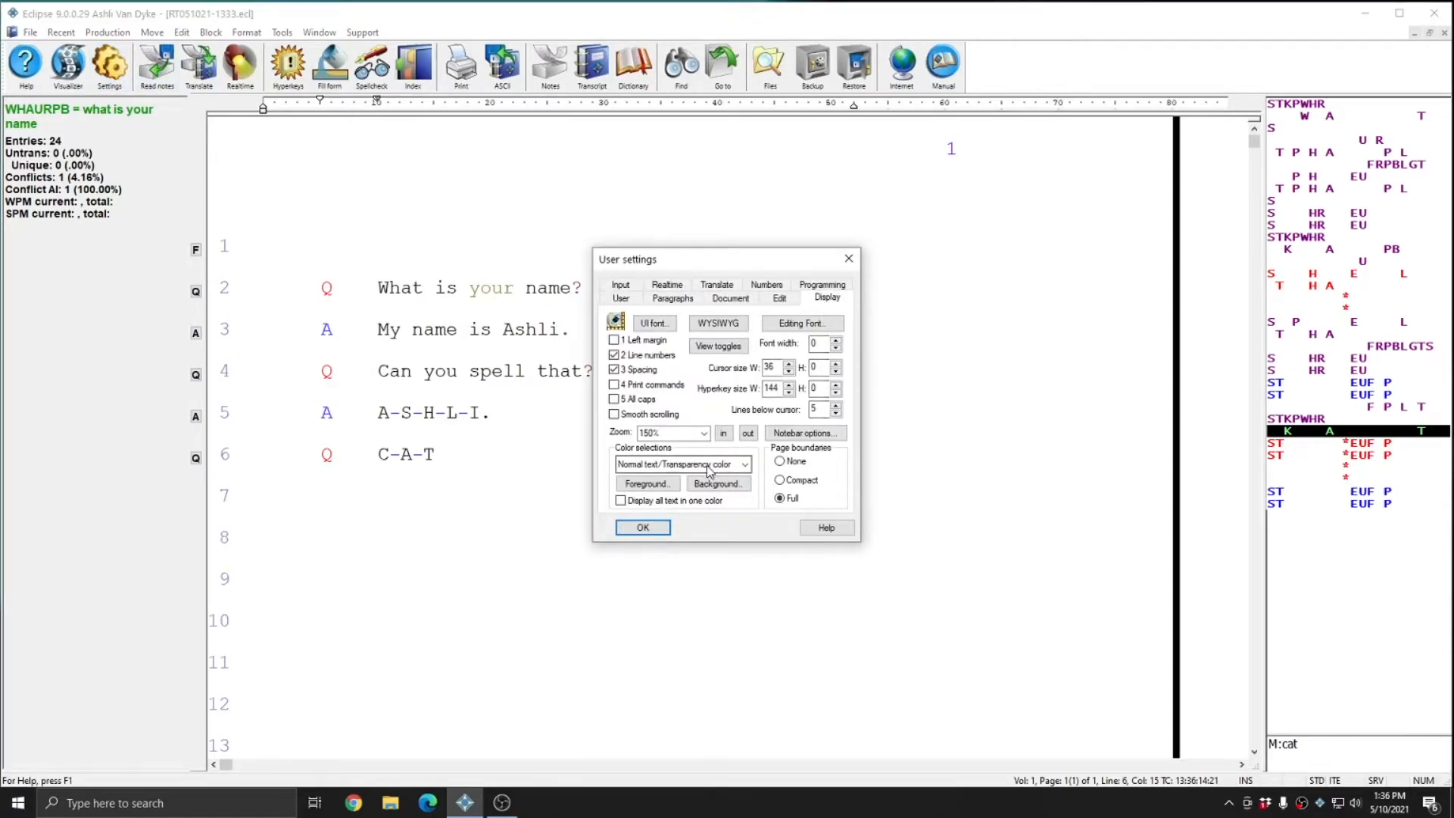
{"action": "left_click", "coordinate": [742, 465]}
{"action": "left_click", "coordinate": [745, 467]}
{"action": "left_click", "coordinate": [746, 466]}
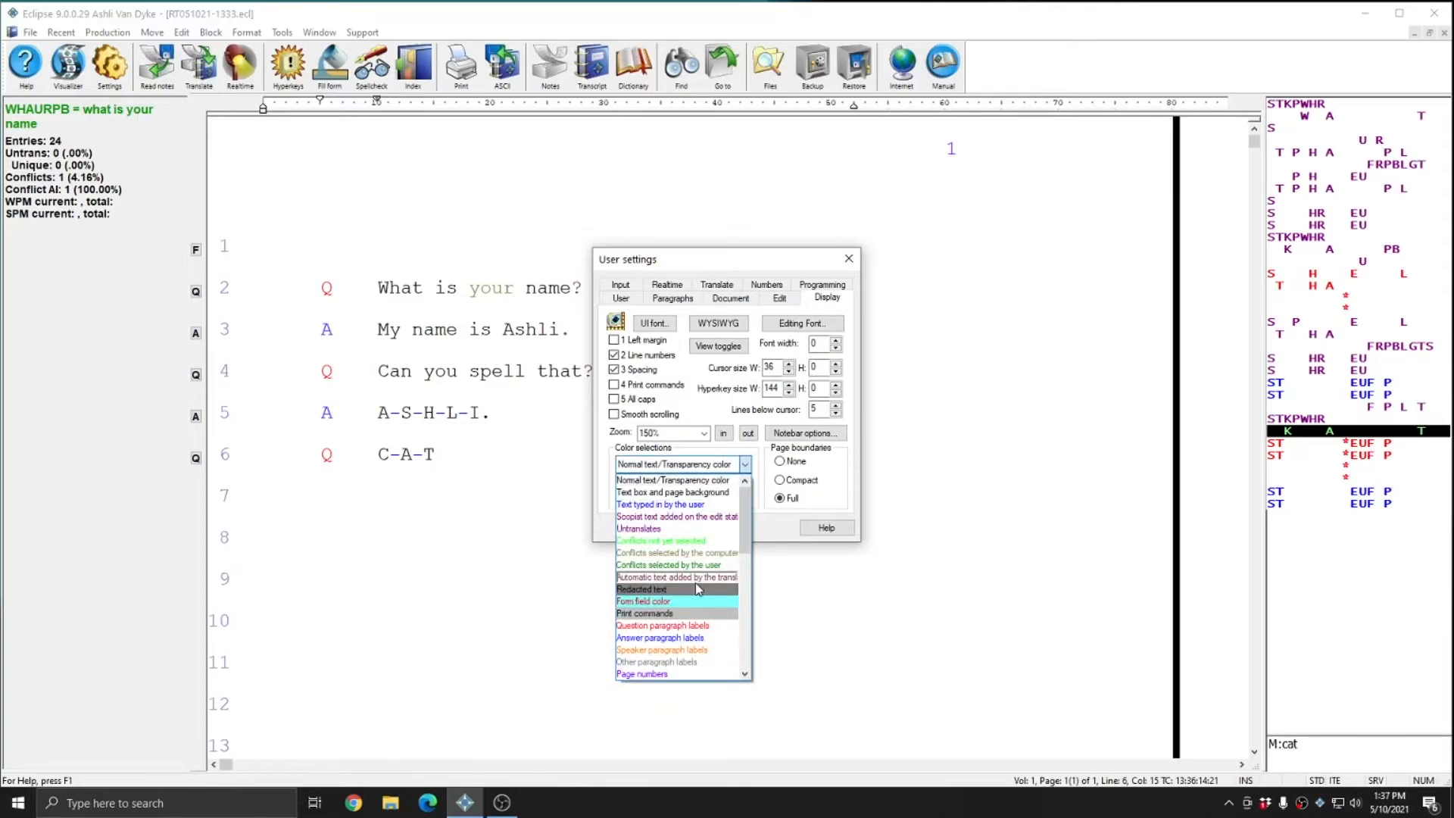
{"action": "scroll", "coordinate": [700, 594], "scroll_direction": "down", "scroll_amount": 4}
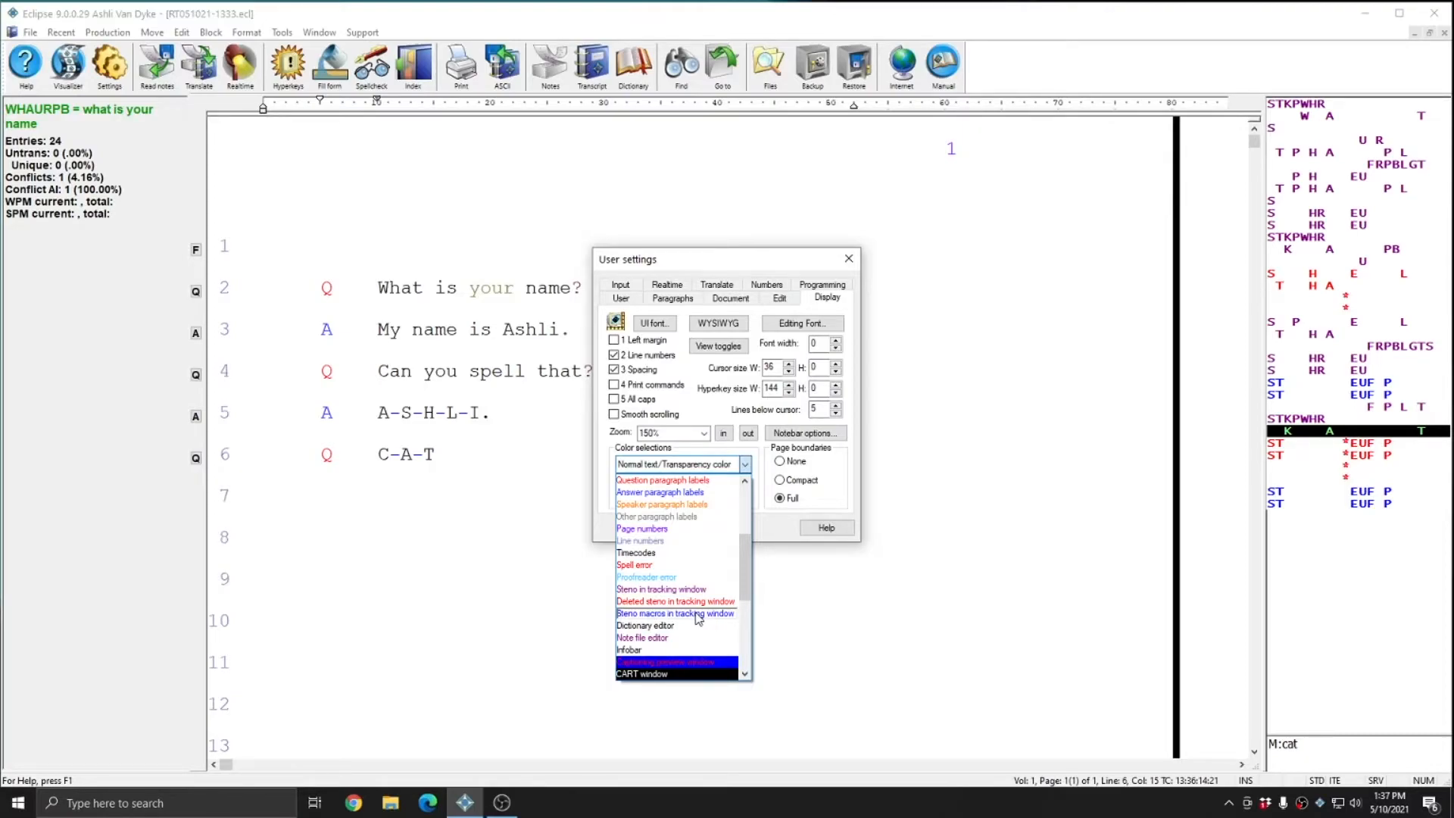
{"action": "left_click", "coordinate": [671, 620]}
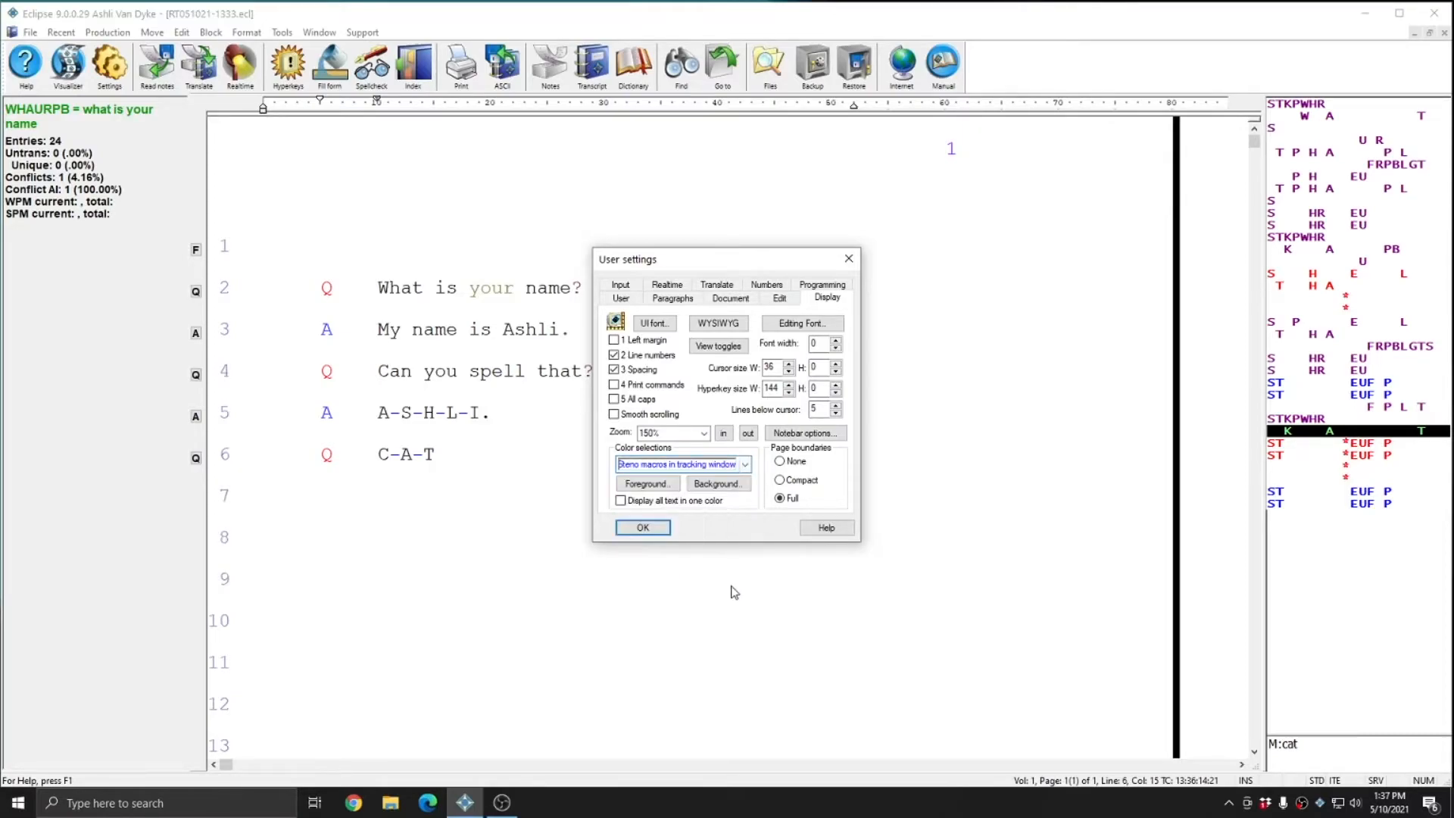
{"action": "left_click", "coordinate": [647, 484]}
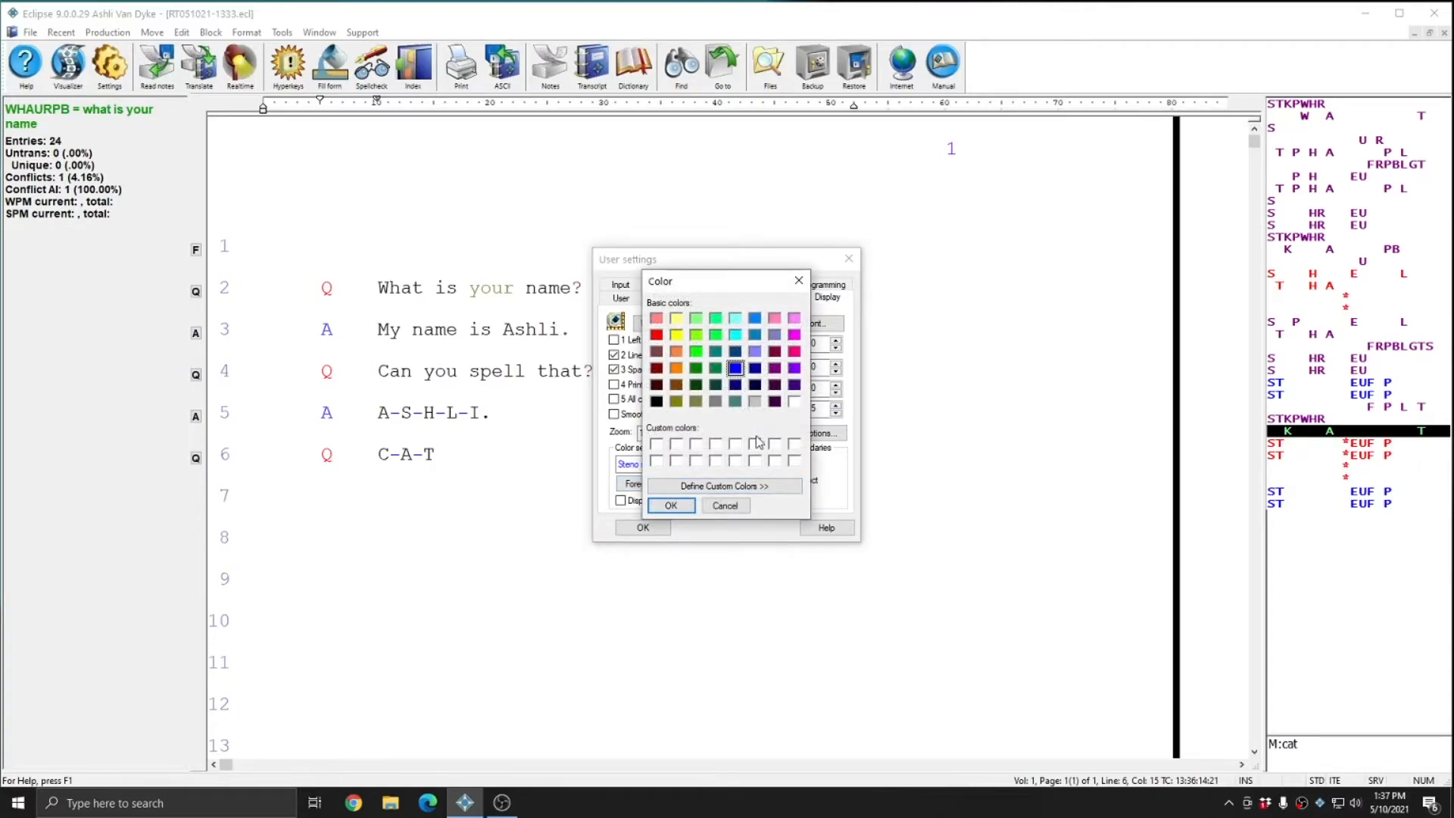
{"action": "left_click", "coordinate": [794, 350]}
{"action": "left_click", "coordinate": [671, 505]}
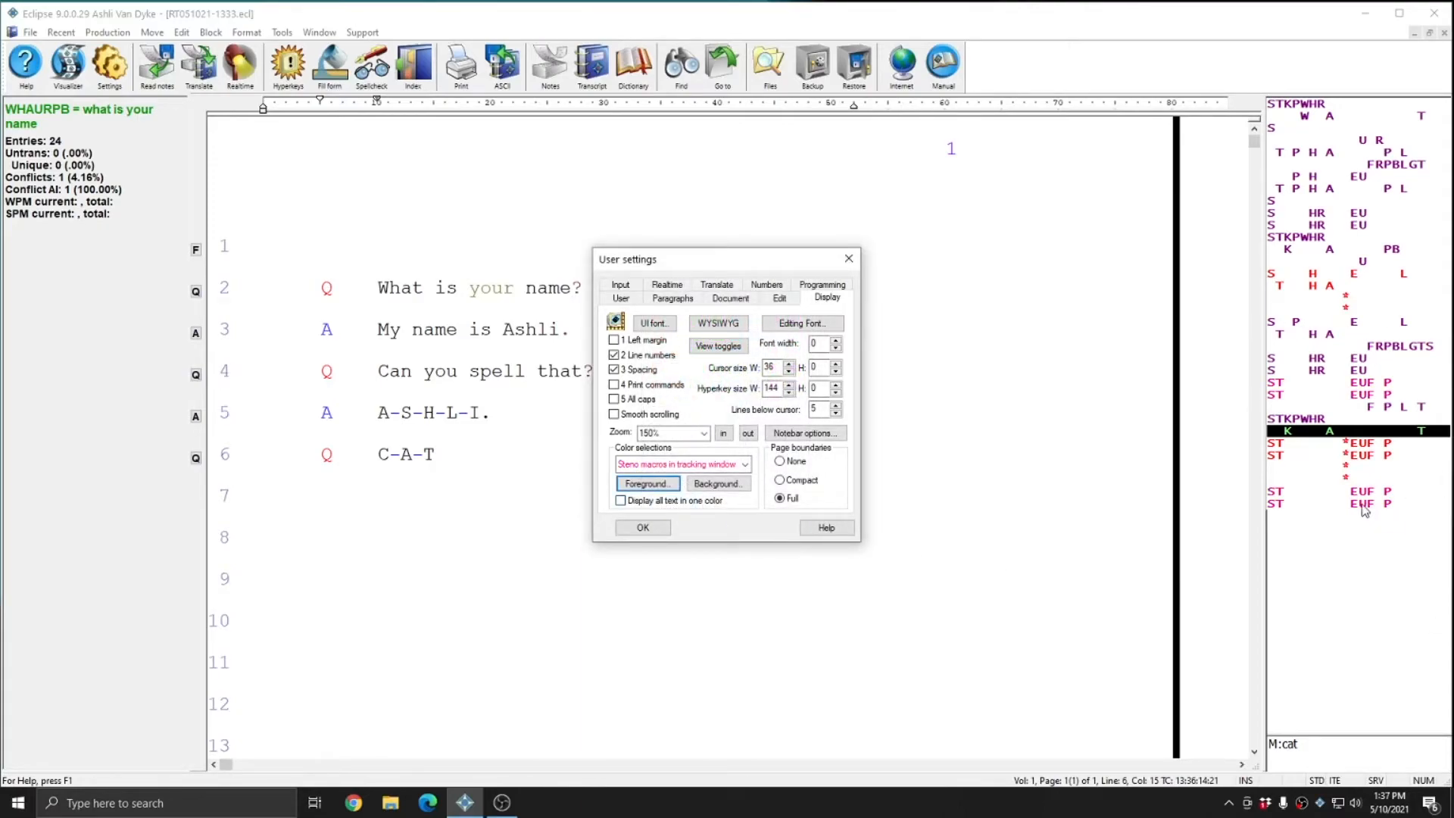
- Set the background color of "Steno macros in tracking window" to cyan
{"action": "left_click", "coordinate": [718, 483]}
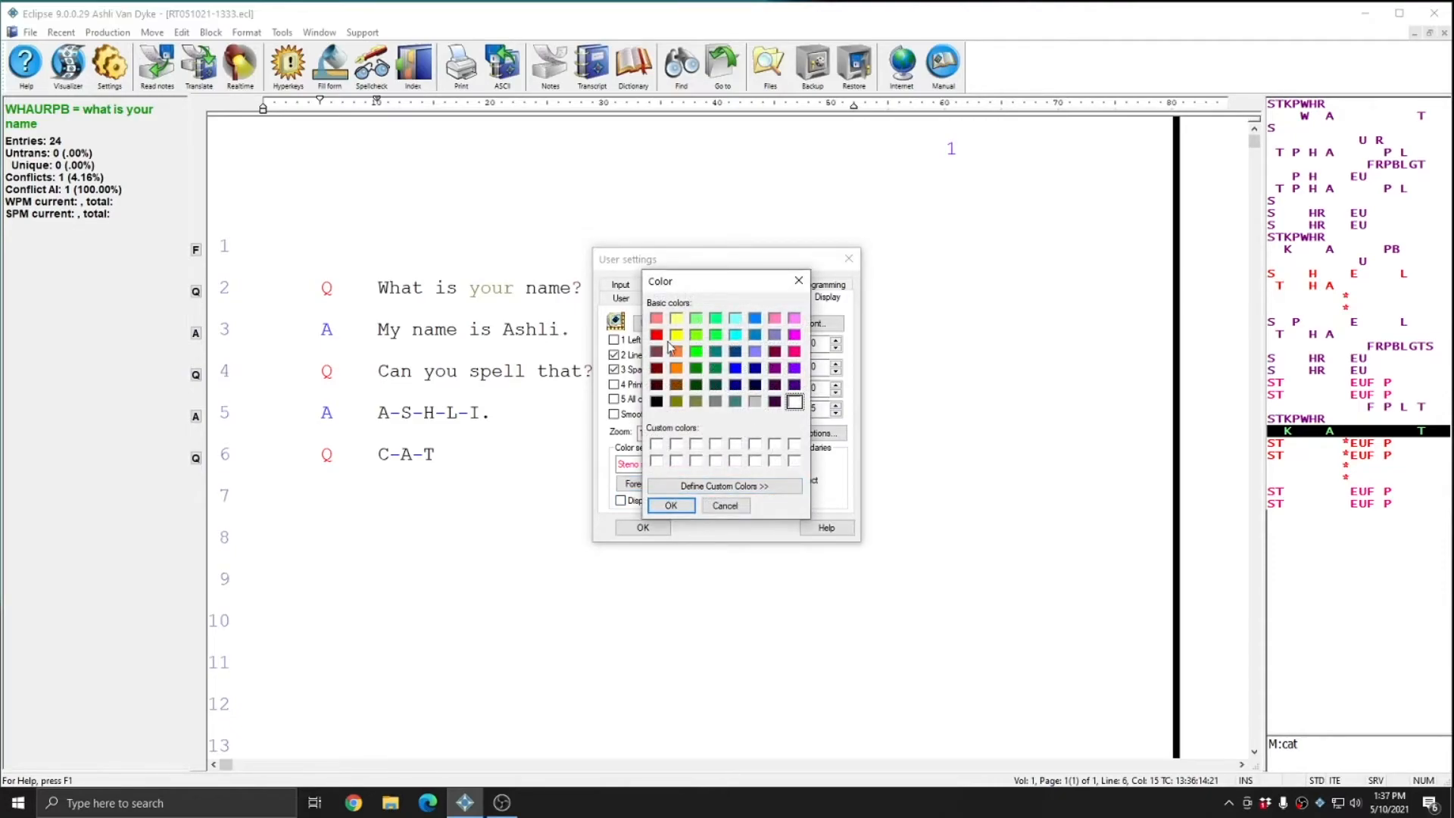
{"action": "left_click", "coordinate": [735, 334]}
{"action": "left_click", "coordinate": [671, 505]}
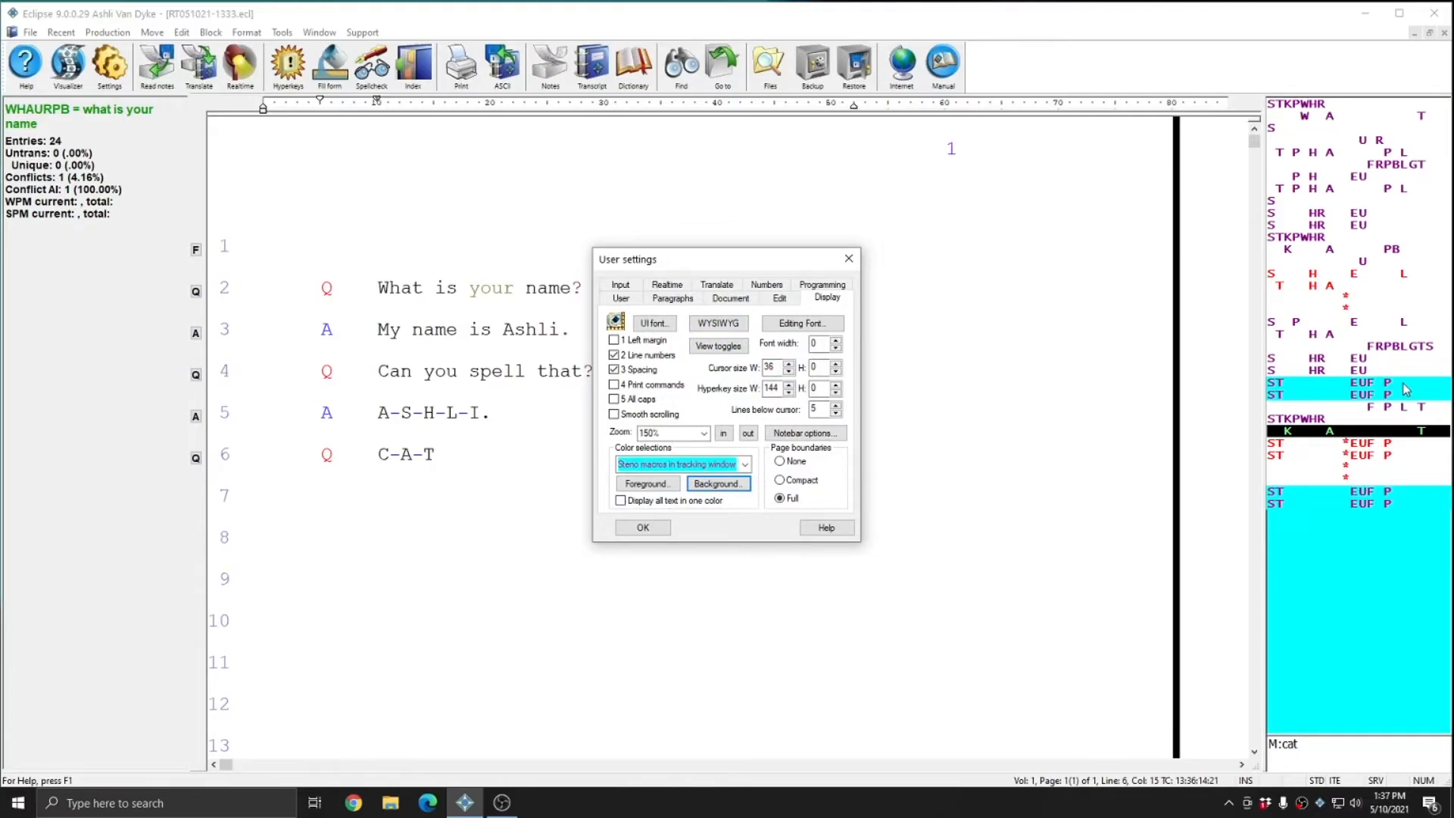
- Accept the display settings, then write a period after "C-A-T" and begin a new question with "What" in realtime
{"action": "left_click", "coordinate": [640, 529]}
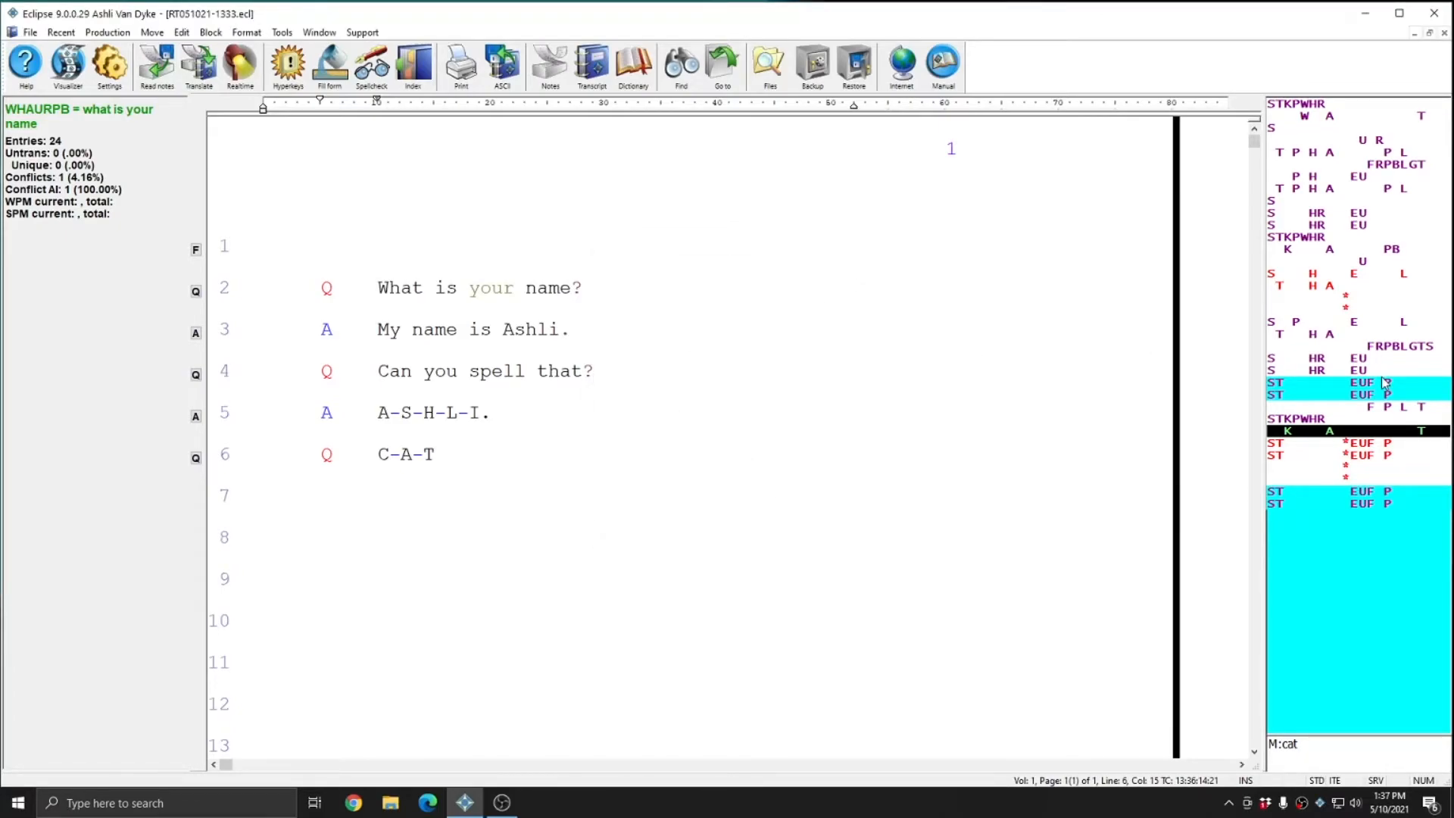
{"action": "type", "text": "{.}"}
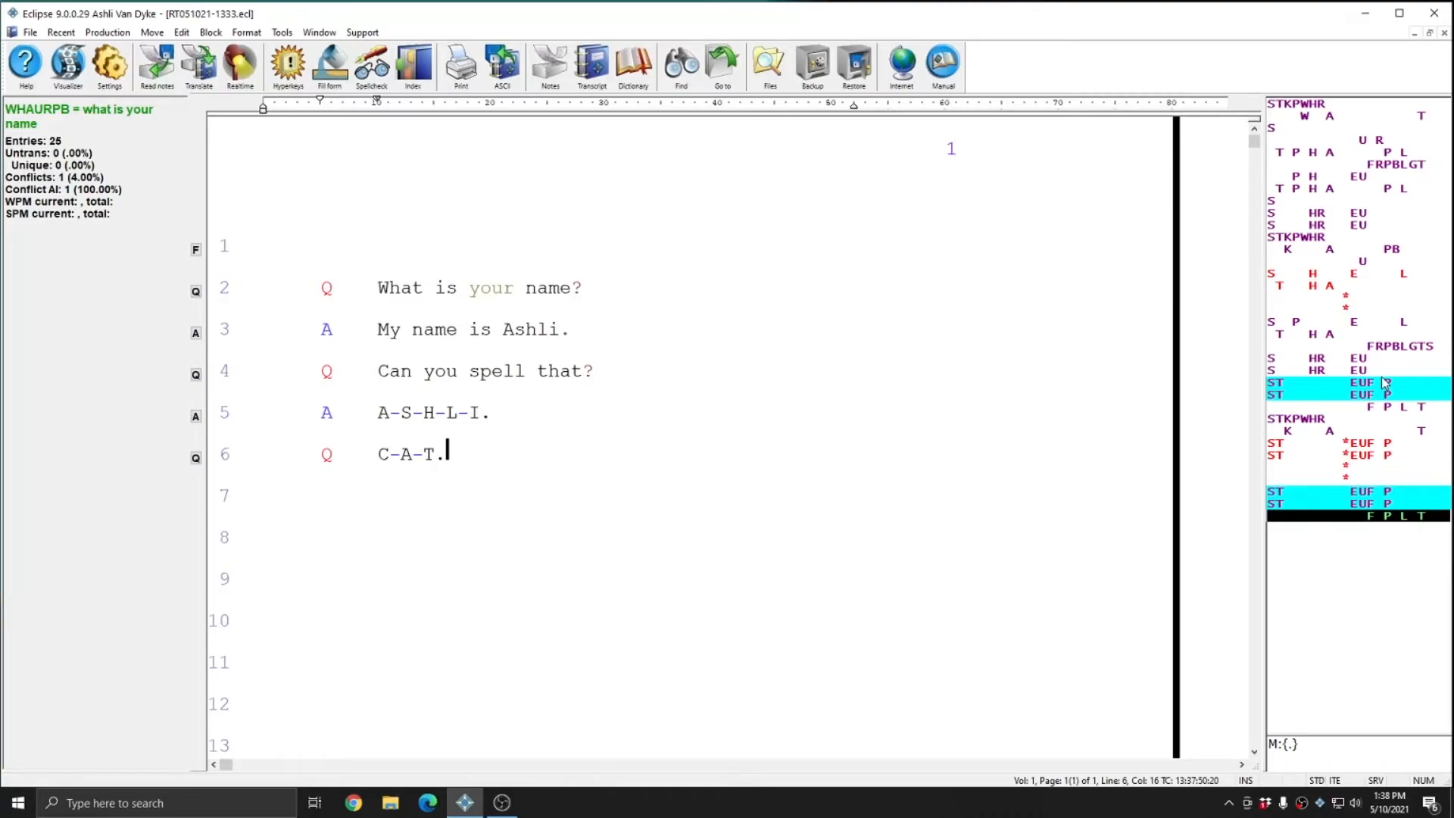
{"action": "type", "text": "{Q}"}
{"action": "type", "text": "What"}
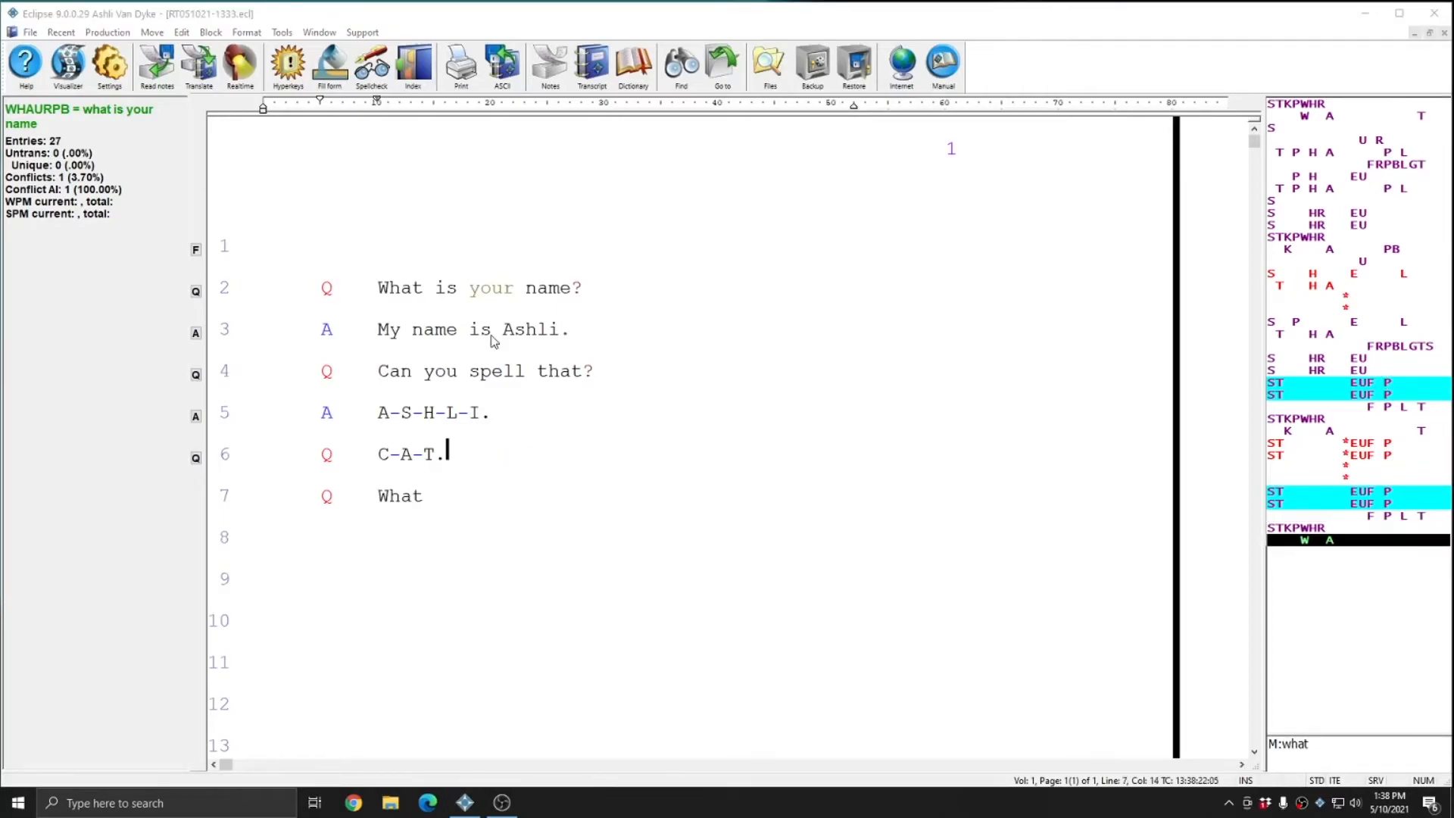
- Place the cursor after "My" on line 3 and stitch the last written word, "What", with the macro stroke
{"action": "left_click", "coordinate": [405, 330]}
{"action": "right_click", "coordinate": [410, 329]}
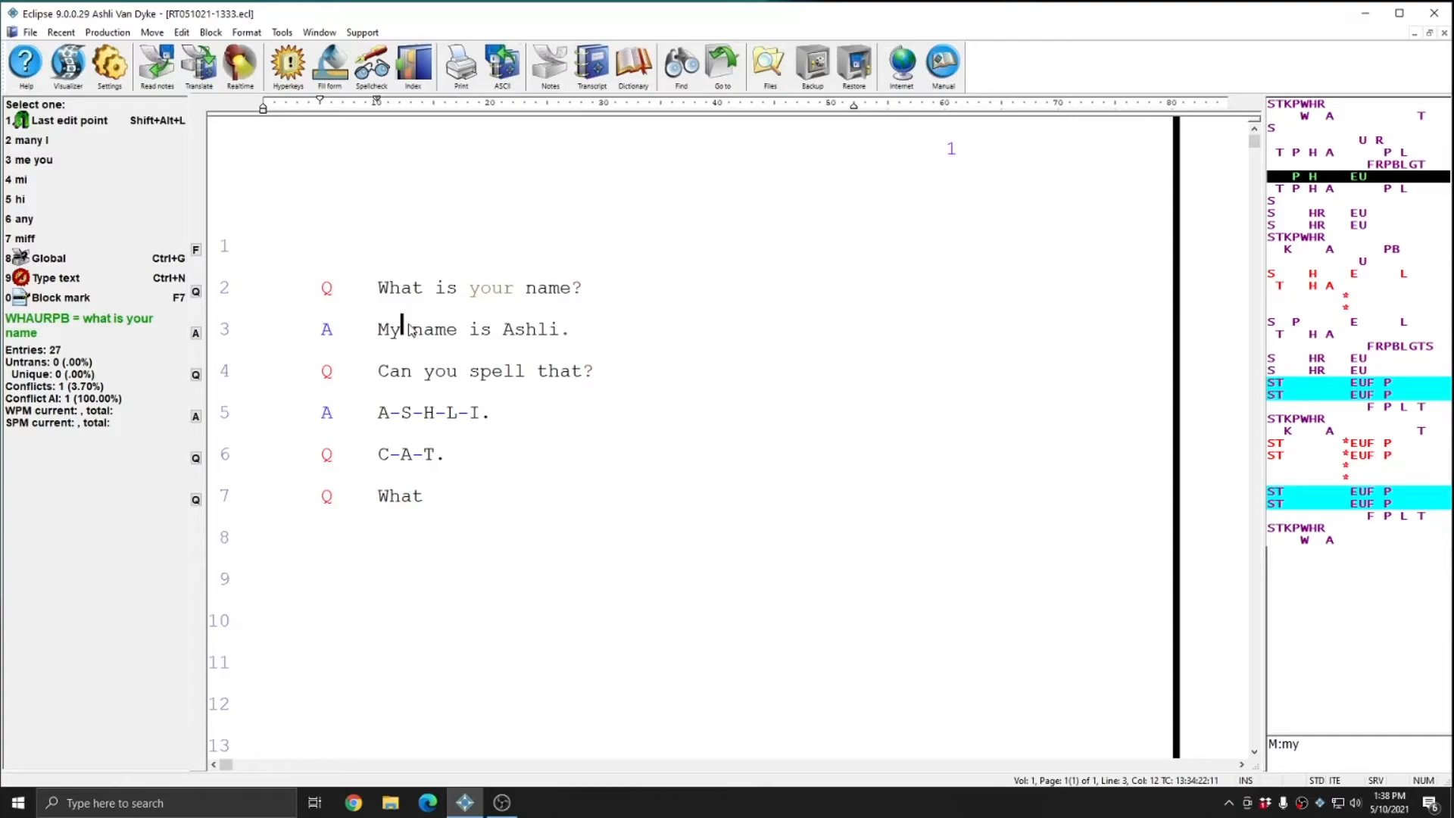
{"action": "type", "text": "W-H-A-T"}
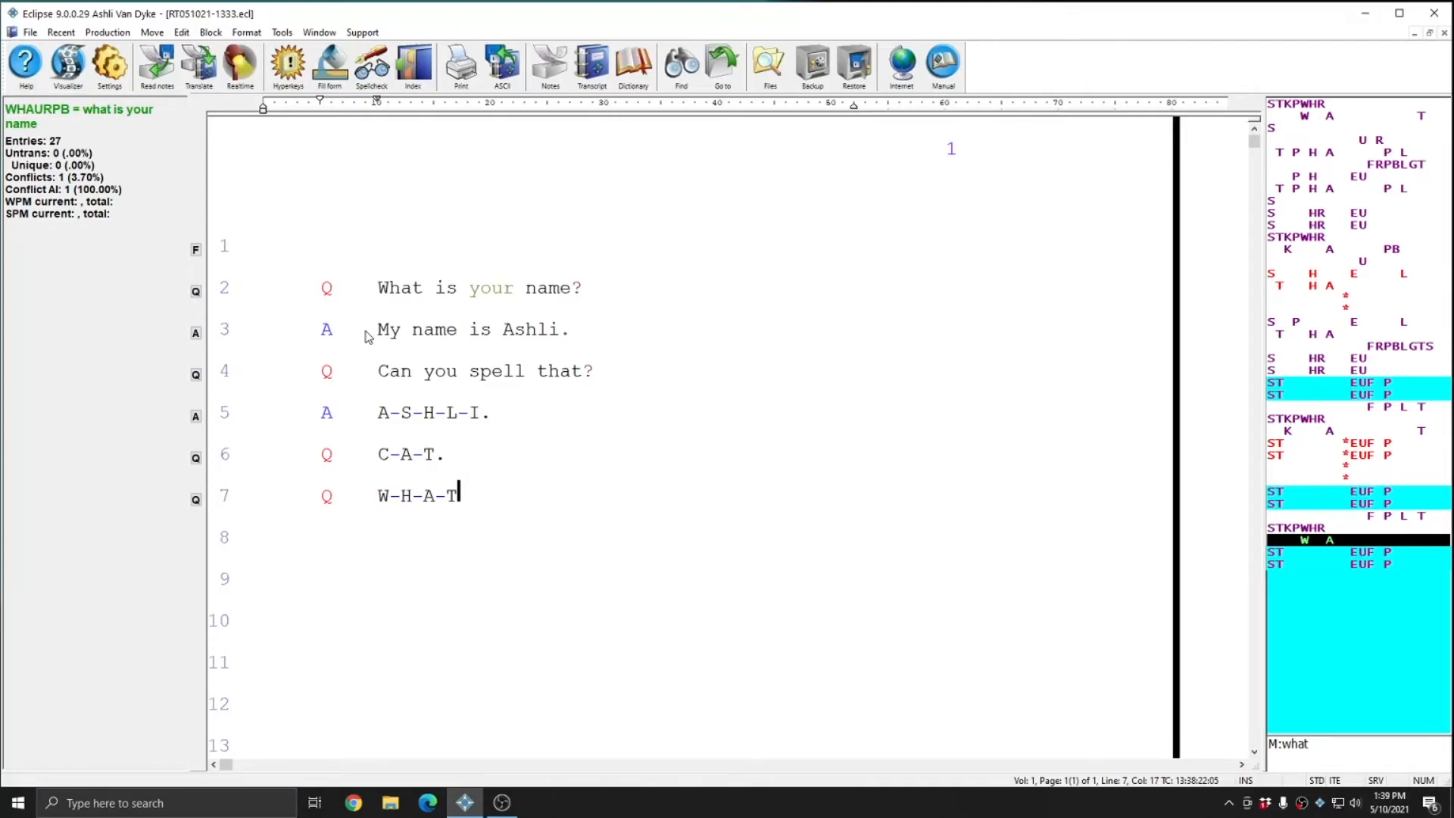
- Write an answer with the witness's first name, place the cursor in the first question, and stitch the last word with the macro stroke
{"action": "type", "text": "{A}"}
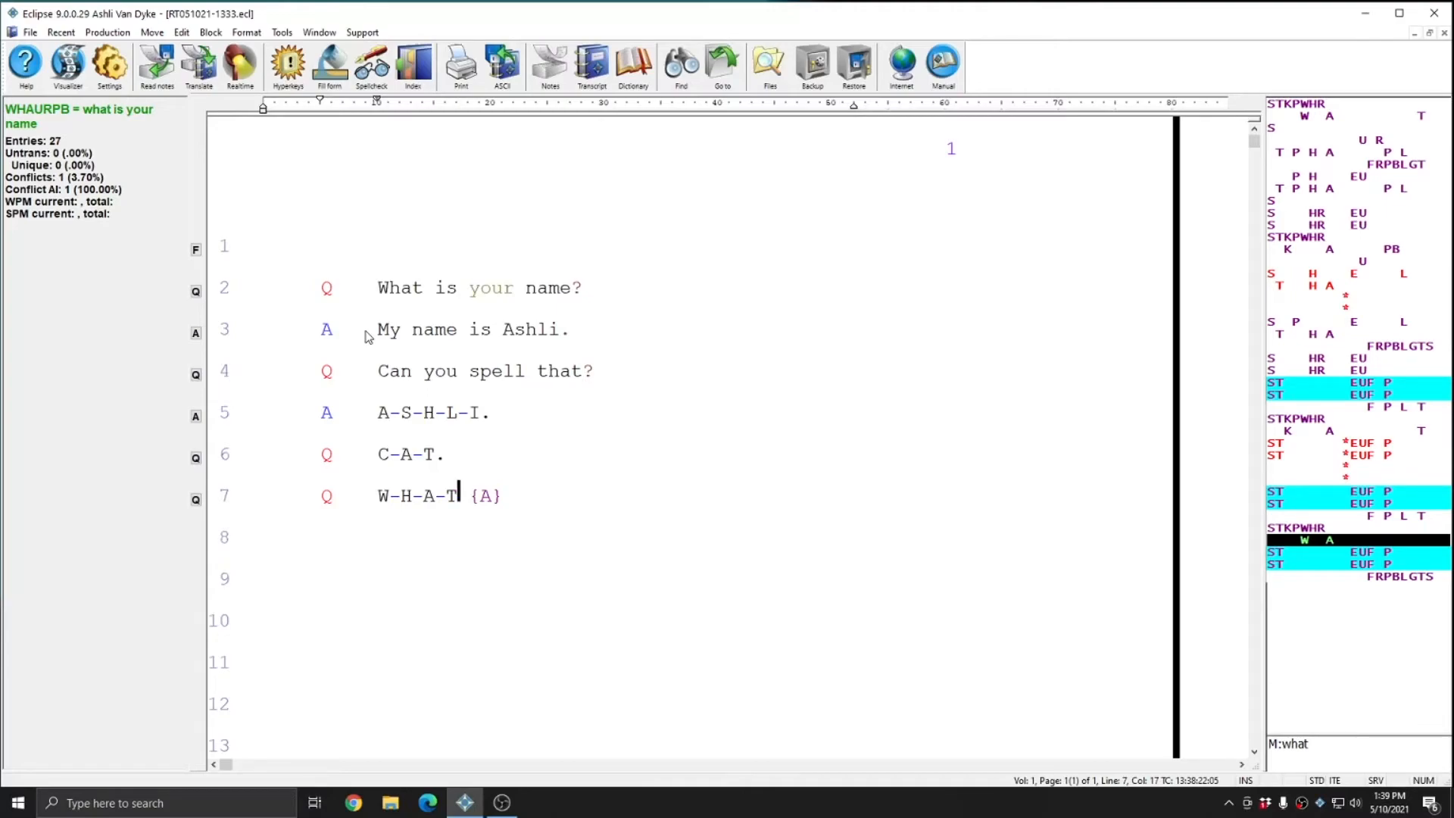
{"action": "type", "text": " Ashli"}
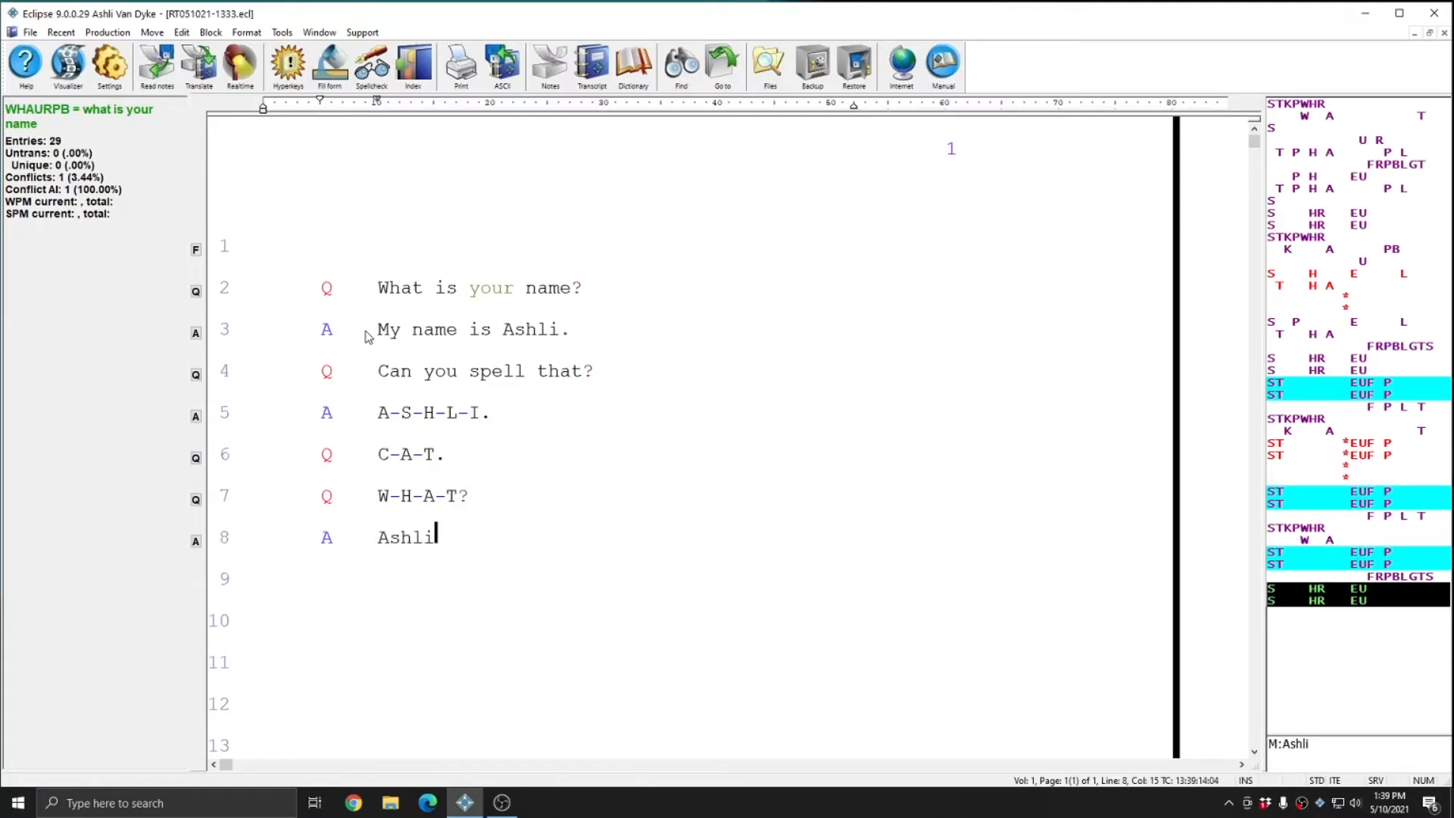
{"action": "left_click", "coordinate": [379, 285]}
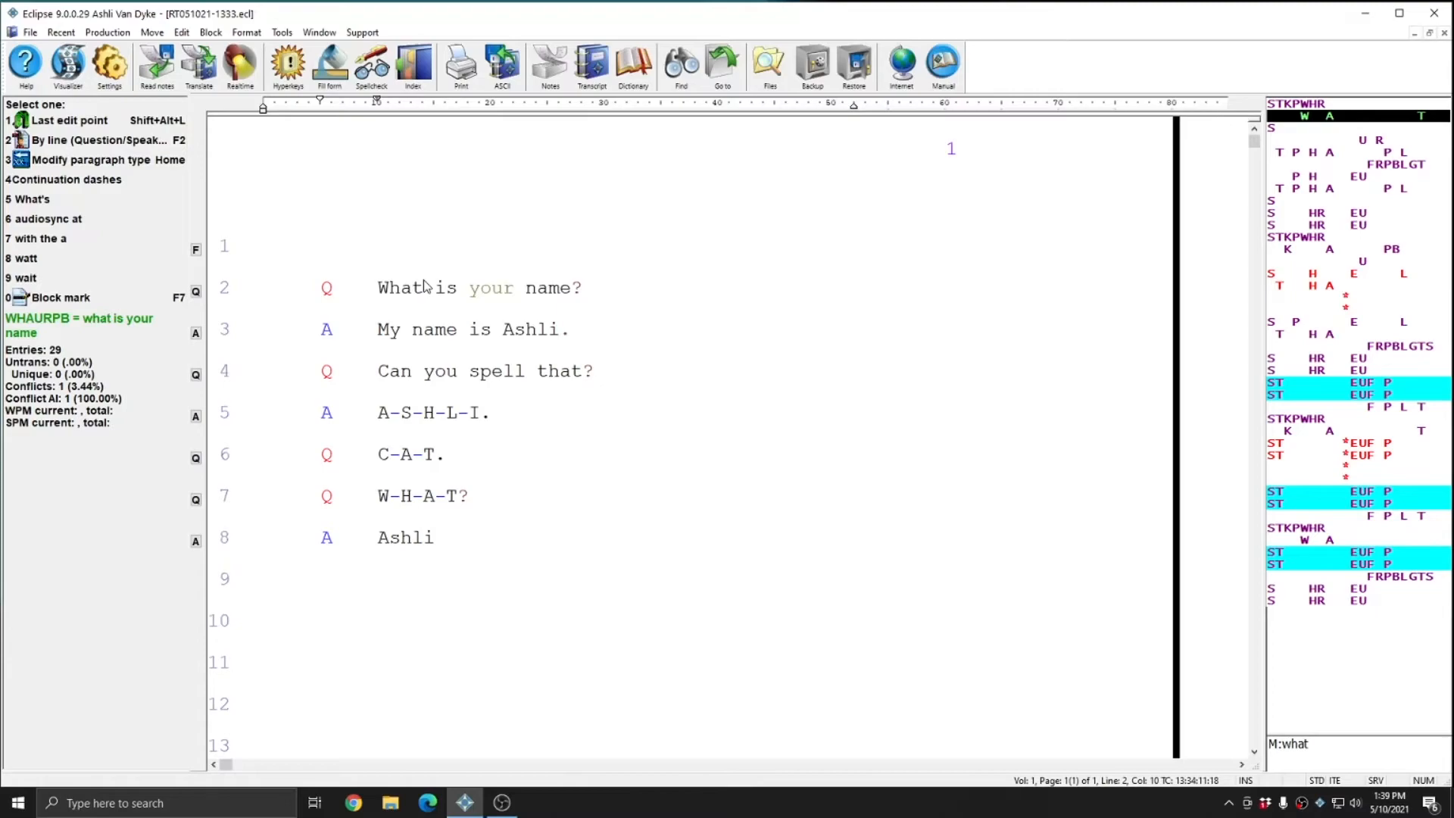
{"action": "type", "text": "A-S-H-L-I"}
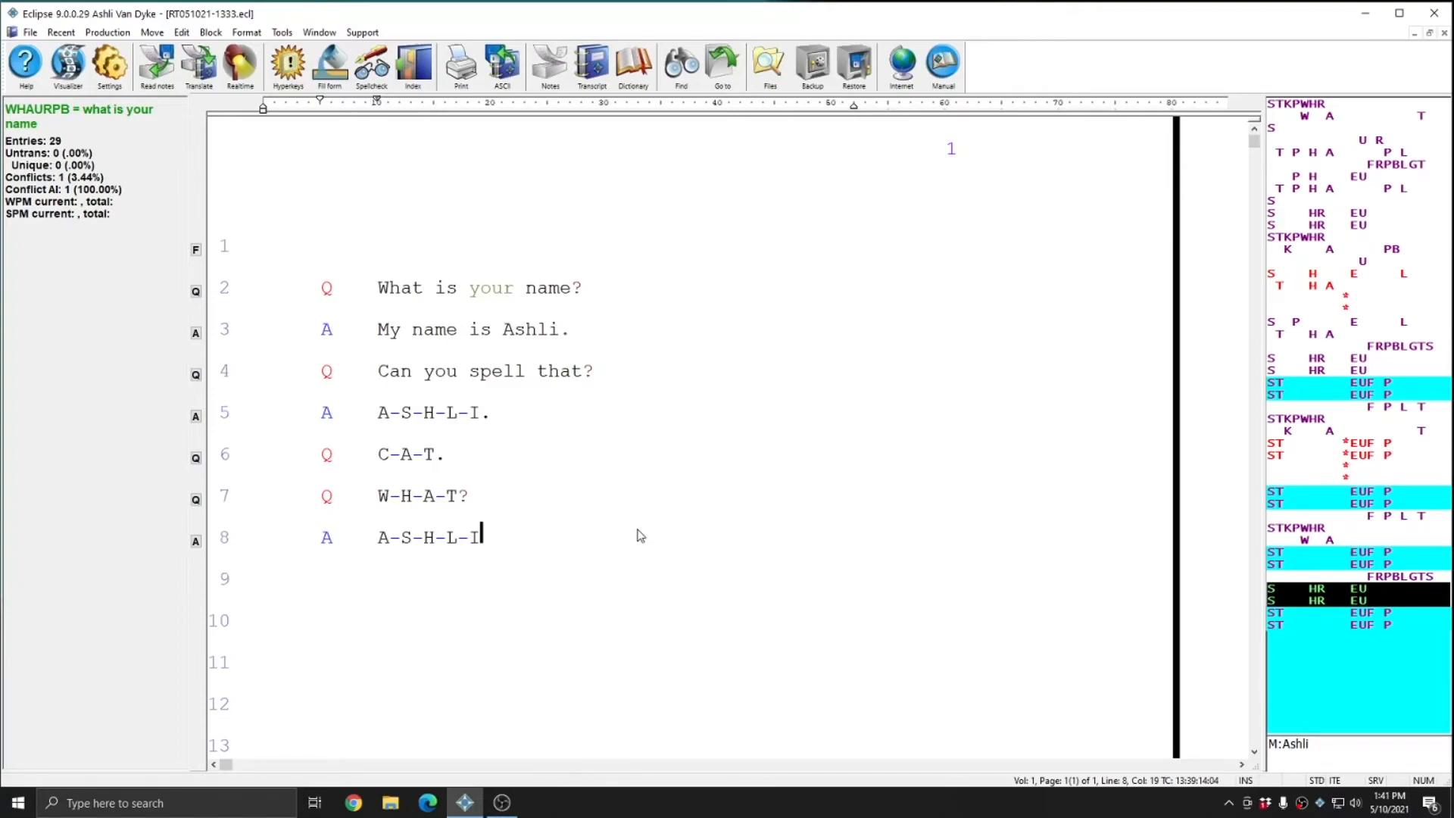
- Open the "Stitch last word - RT" macro for editing from the user settings
{"action": "left_click", "coordinate": [110, 65]}
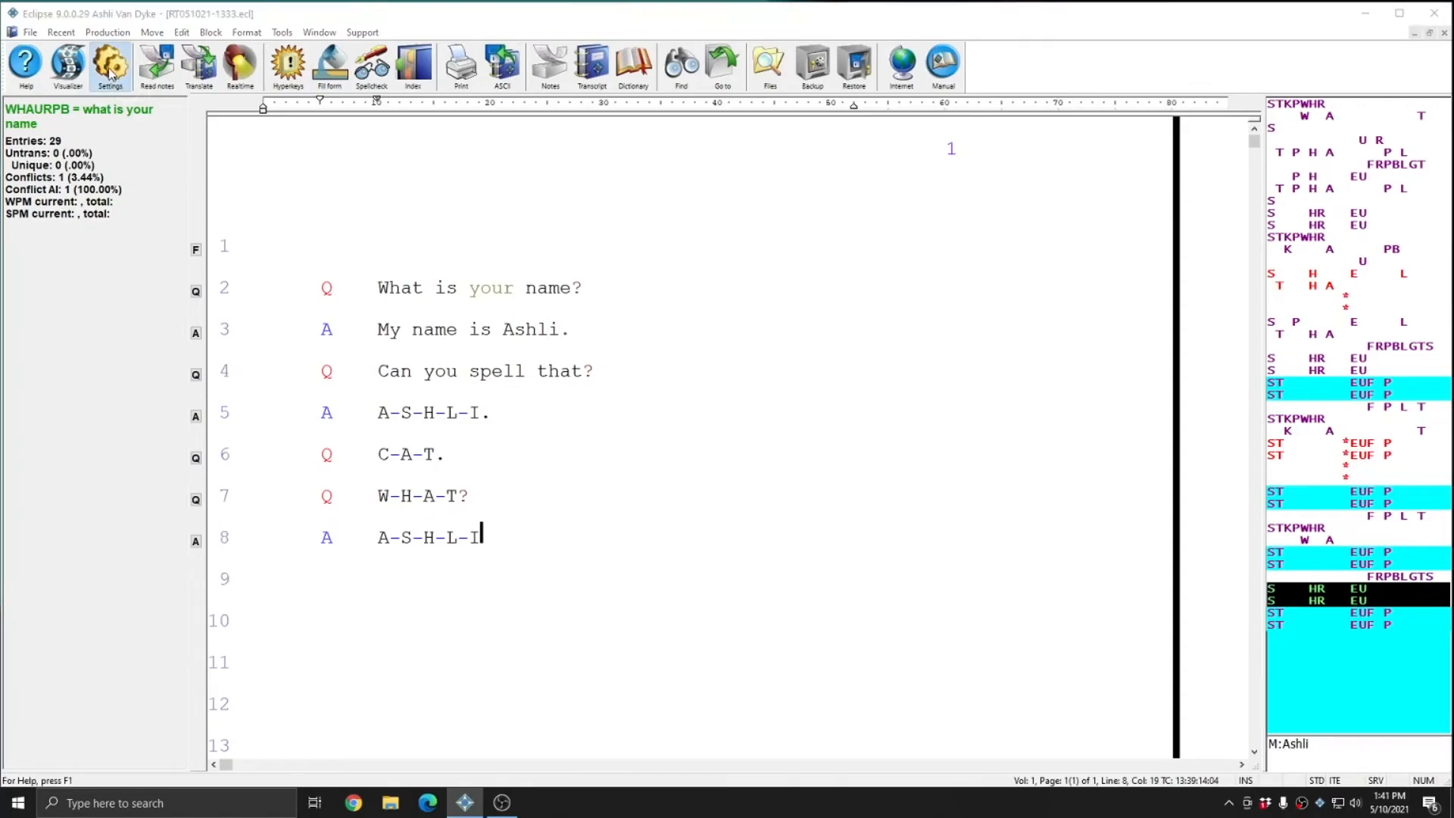
{"action": "left_click", "coordinate": [779, 297]}
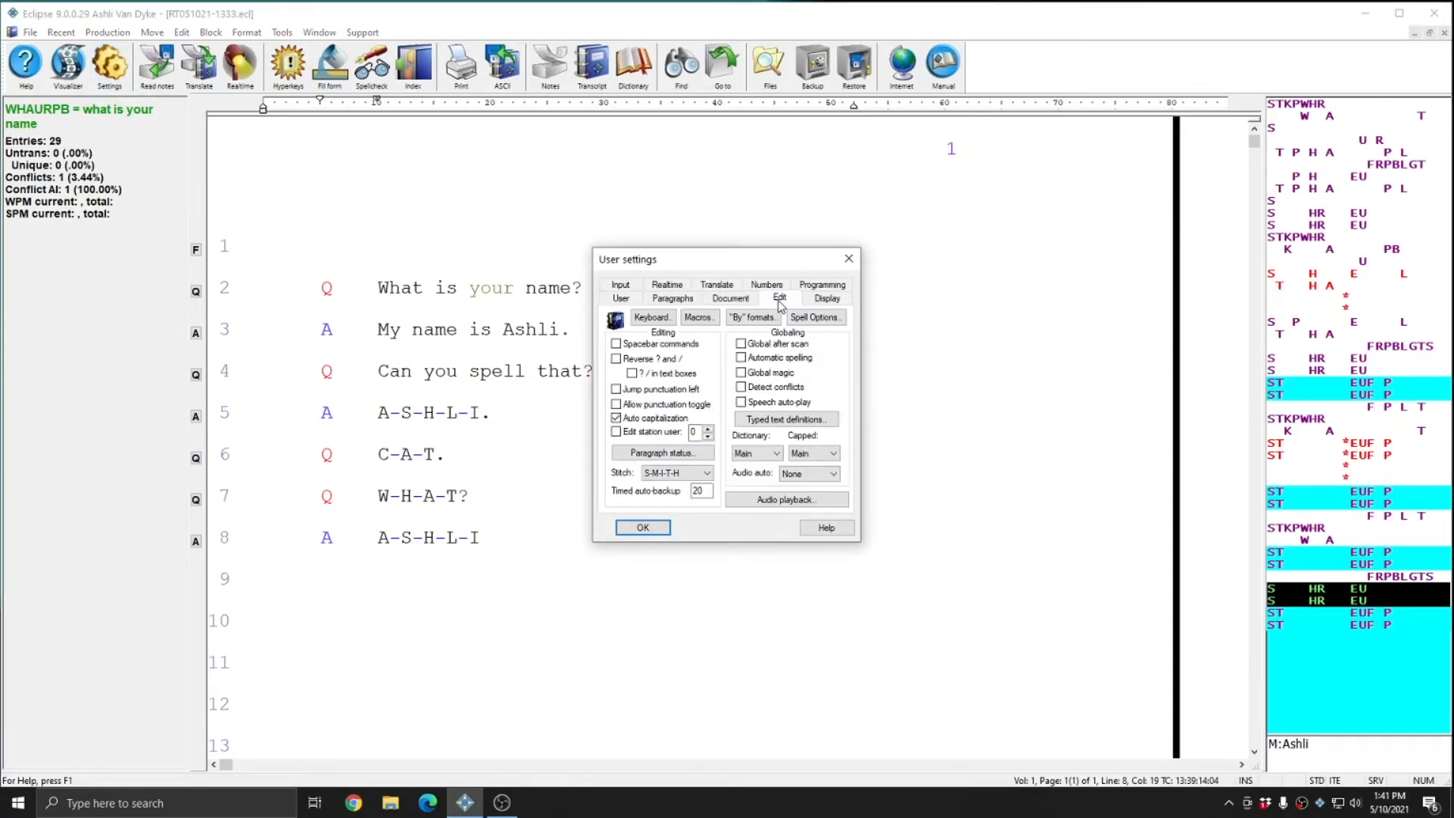
{"action": "left_click", "coordinate": [712, 321]}
{"action": "left_click", "coordinate": [690, 466]}
{"action": "key", "text": "s"}
{"action": "scroll", "coordinate": [691, 467], "scroll_direction": "down", "scroll_amount": 8}
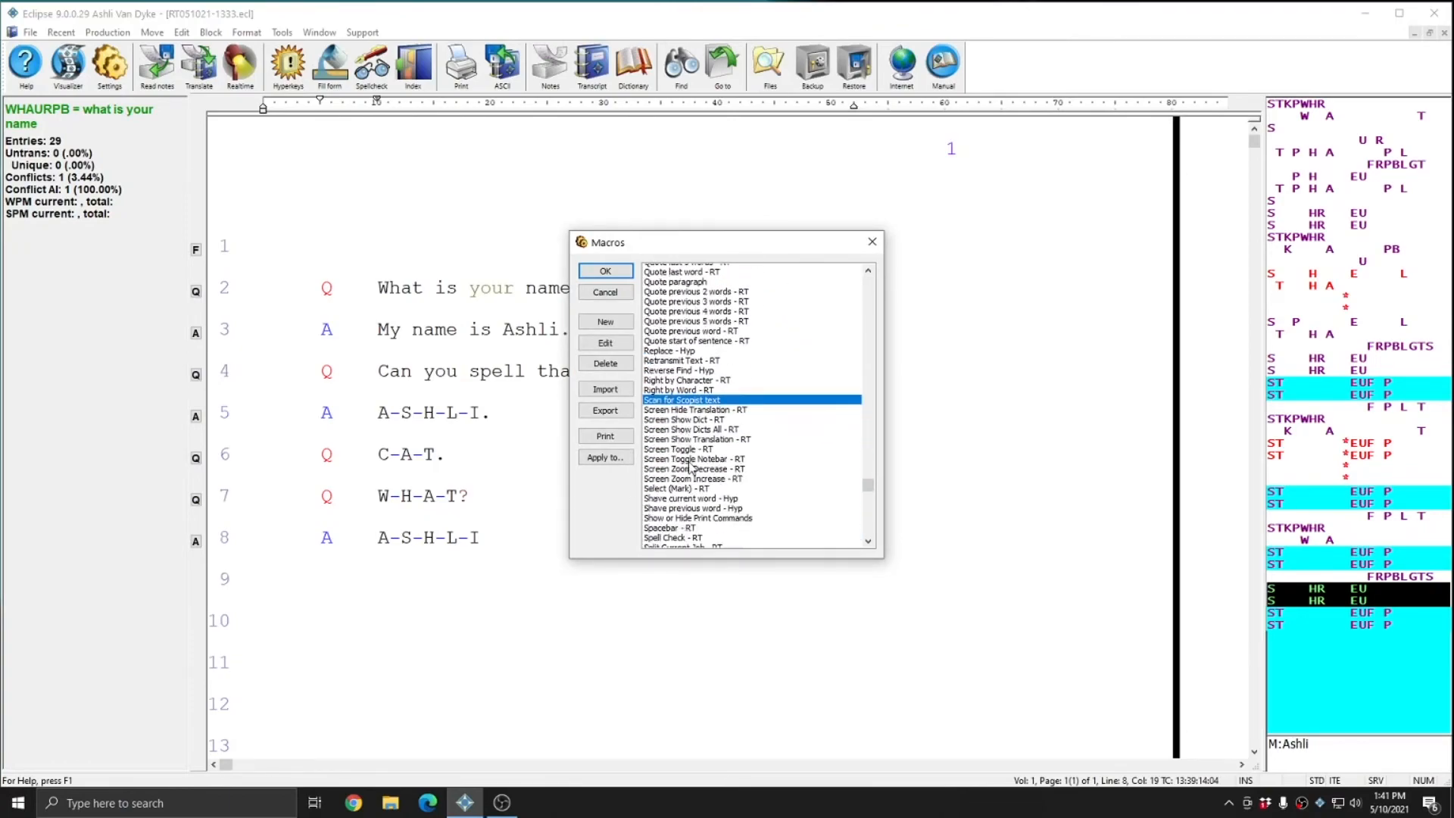
{"action": "left_click", "coordinate": [681, 486]}
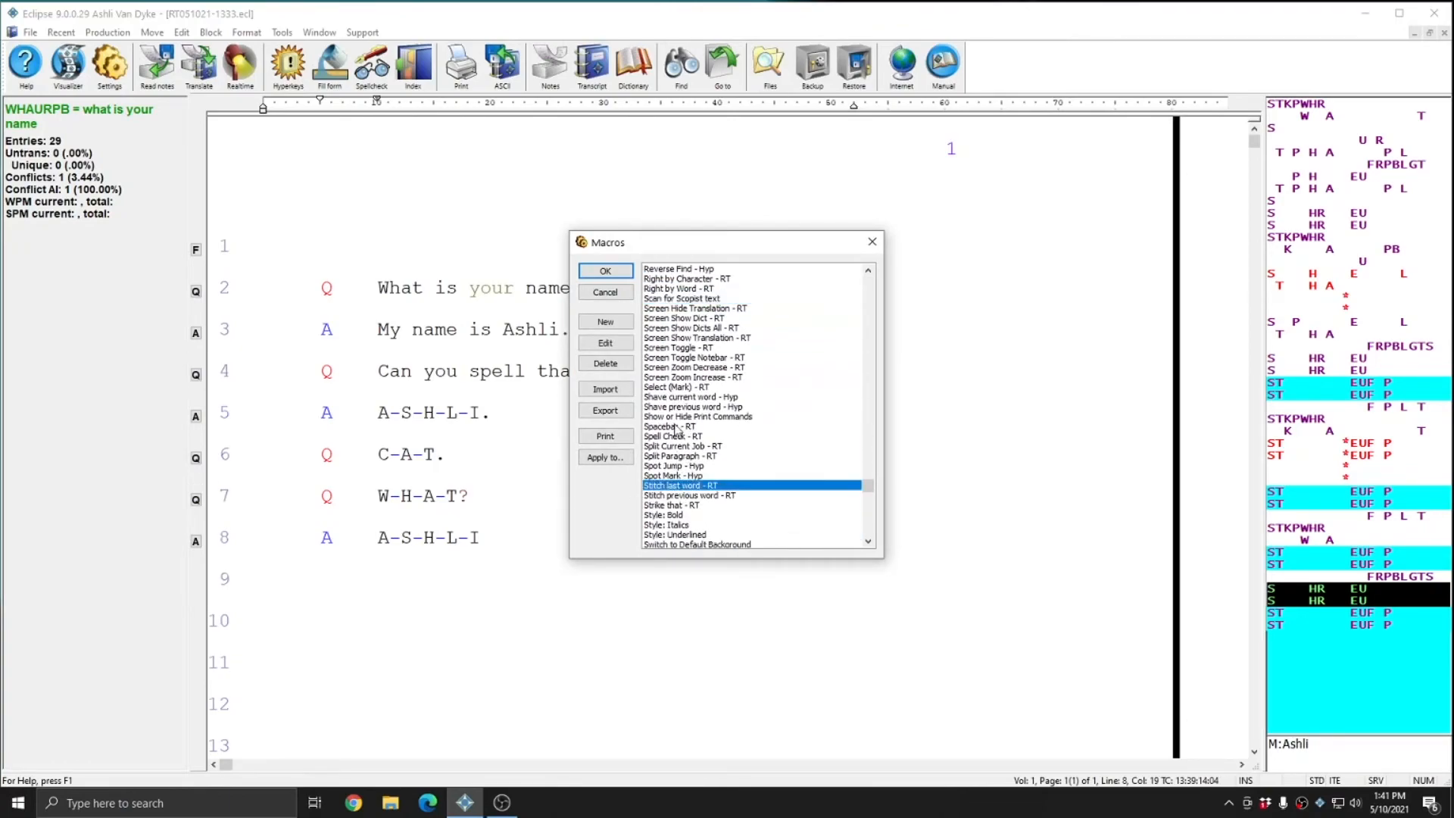
{"action": "left_click", "coordinate": [605, 345]}
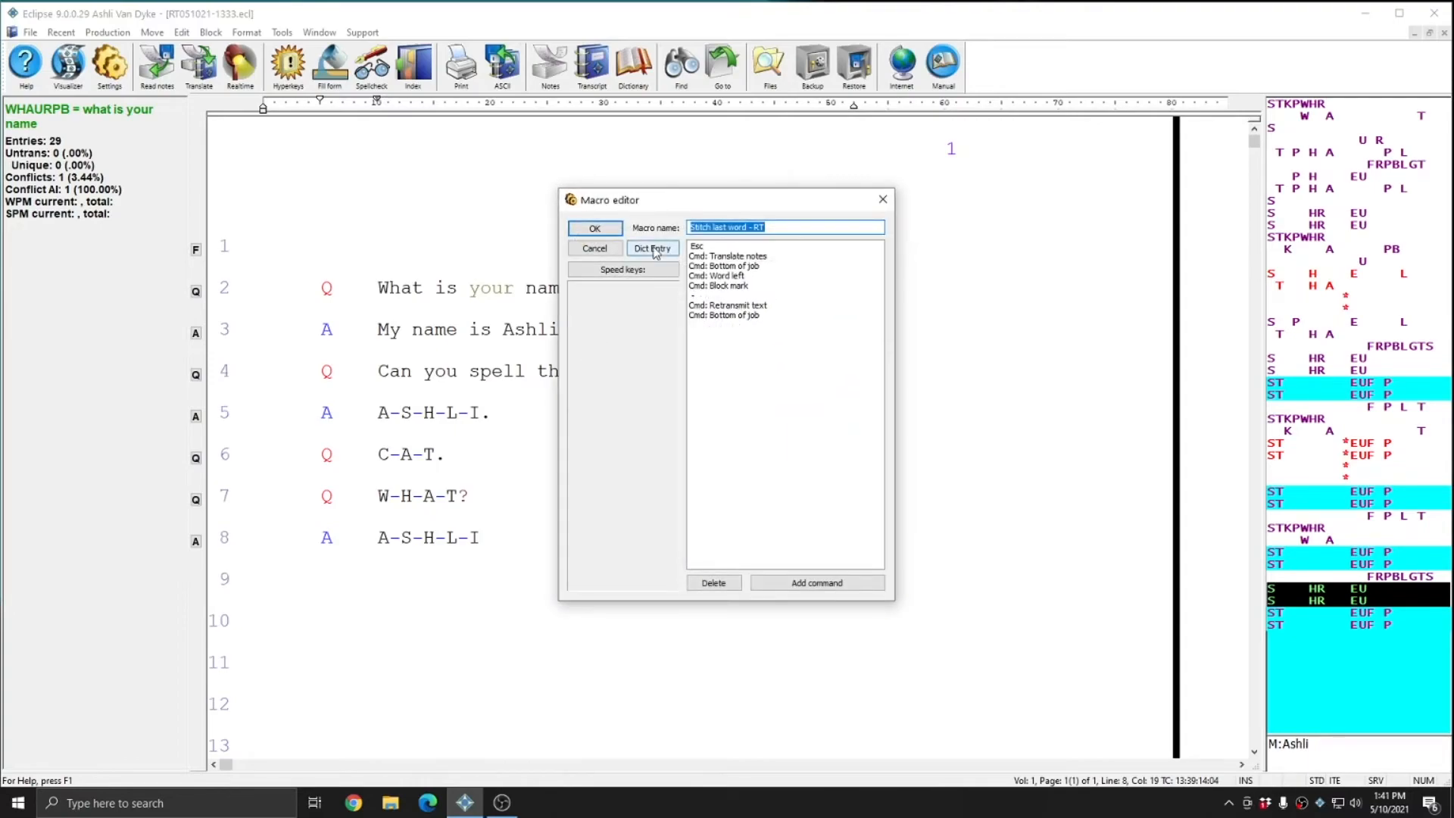
- Check the steno strokes in the macro's dictionary entry and close all settings dialogs without making changes
{"action": "left_click", "coordinate": [653, 248]}
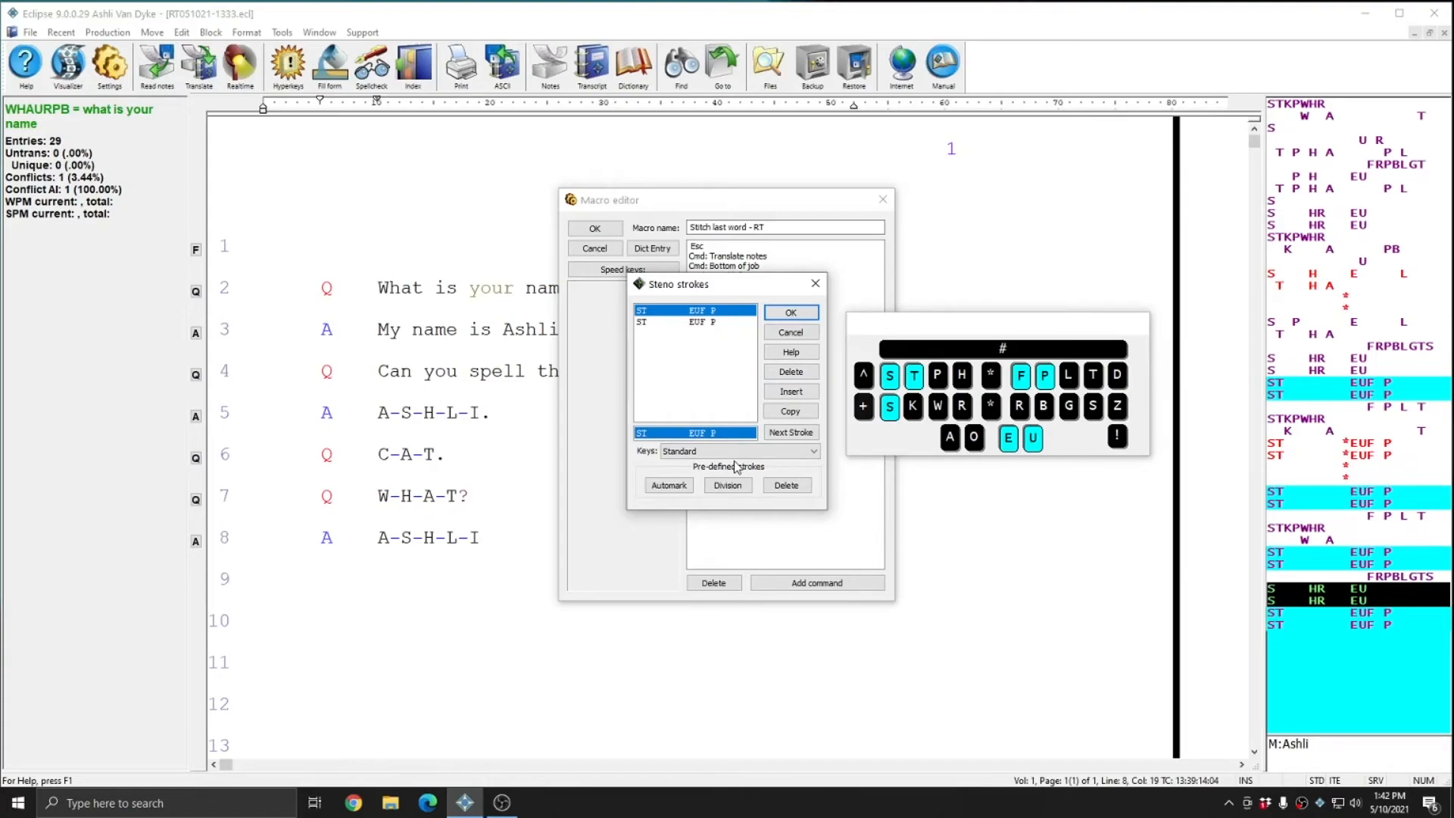
{"action": "key", "text": "Escape"}
{"action": "key", "text": "Escape"}
{"action": "key", "text": "Escape"}
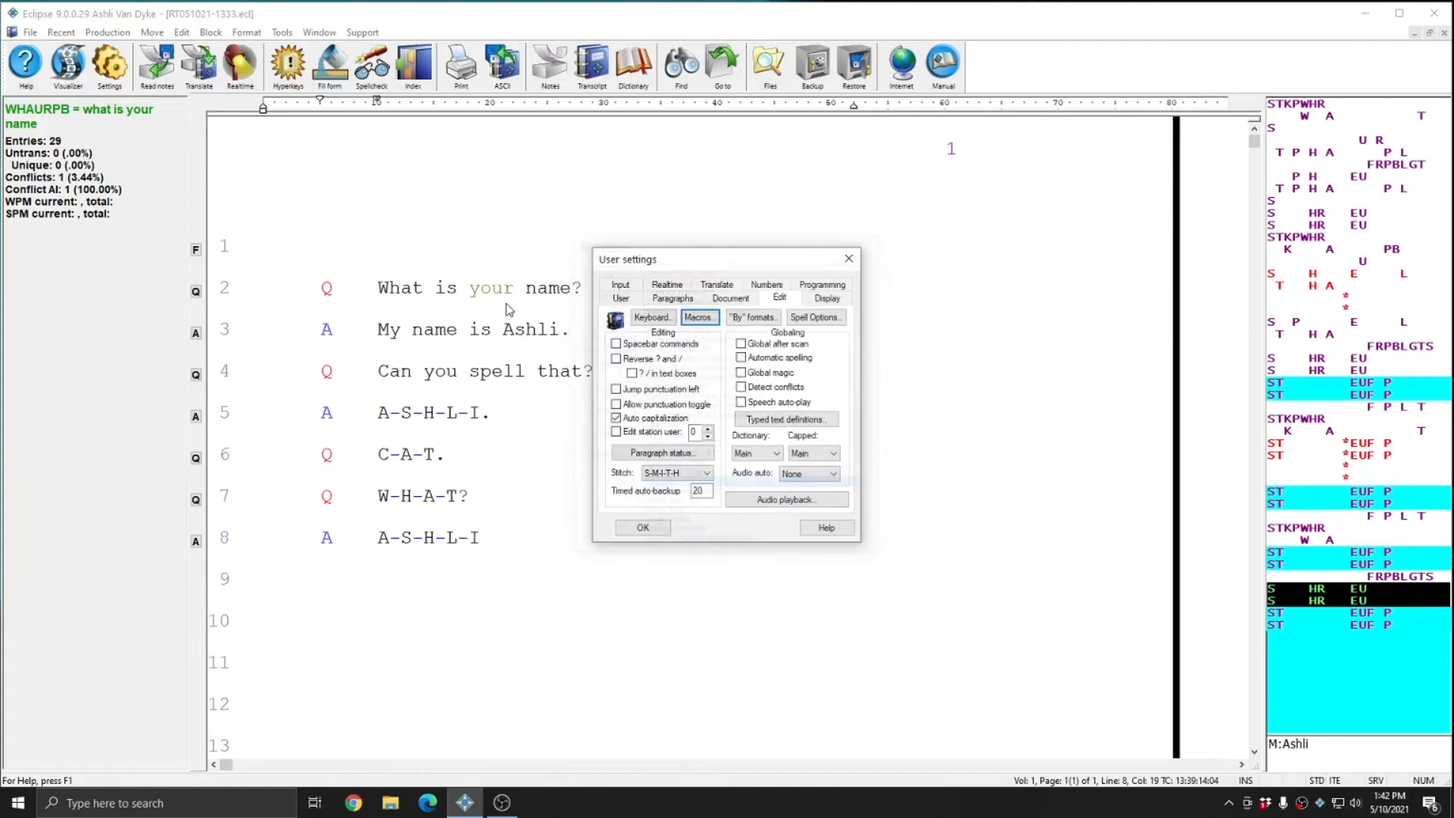
{"action": "key", "text": "Escape"}
- Open the Eclipse documentation folder, select "Eclipse Realtime Kit Summary.pdf" and "Eclipse Realtime Kit.pdf", and return to the transcript
{"action": "left_click", "coordinate": [363, 32]}
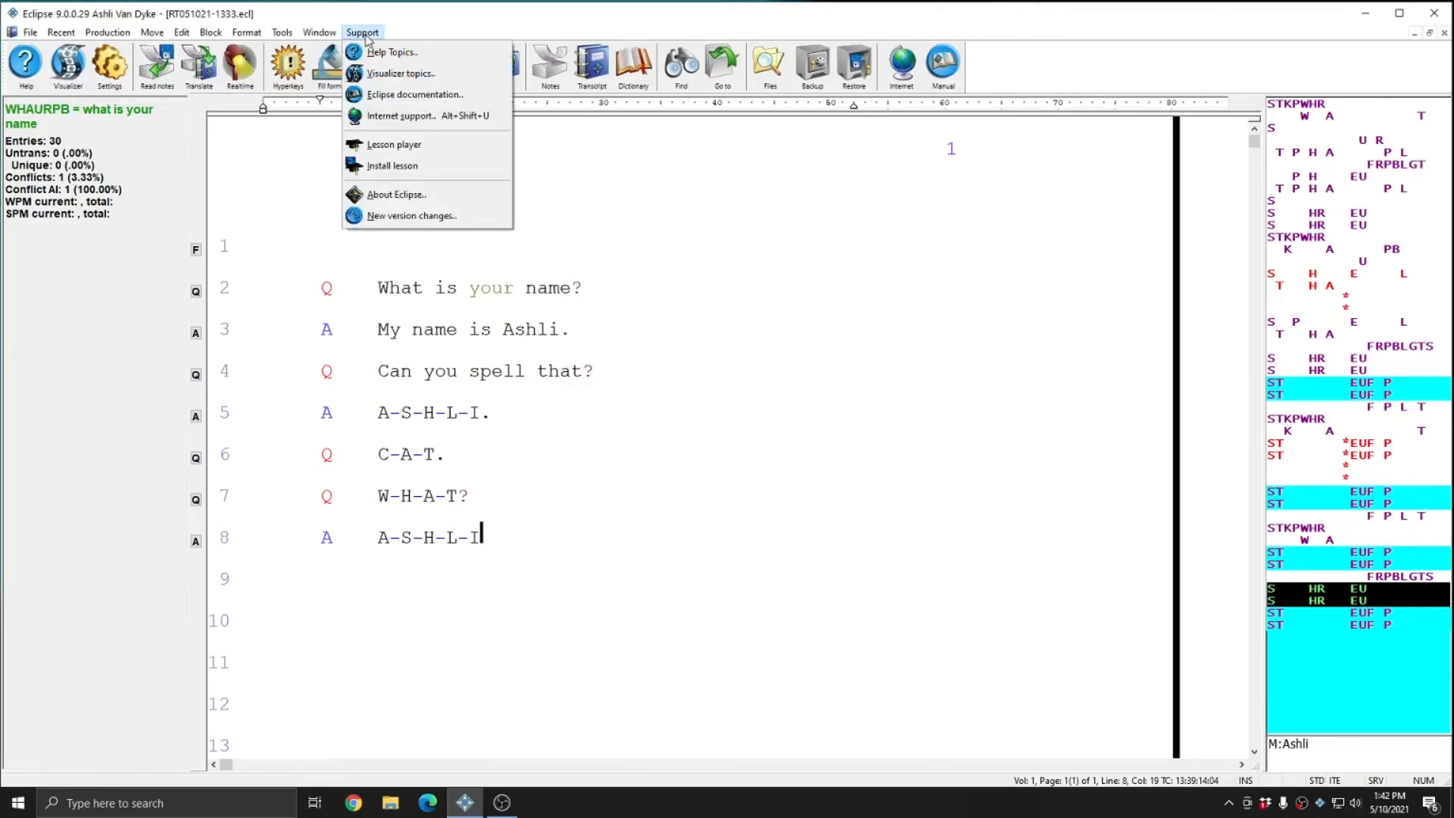
{"action": "left_click", "coordinate": [409, 95]}
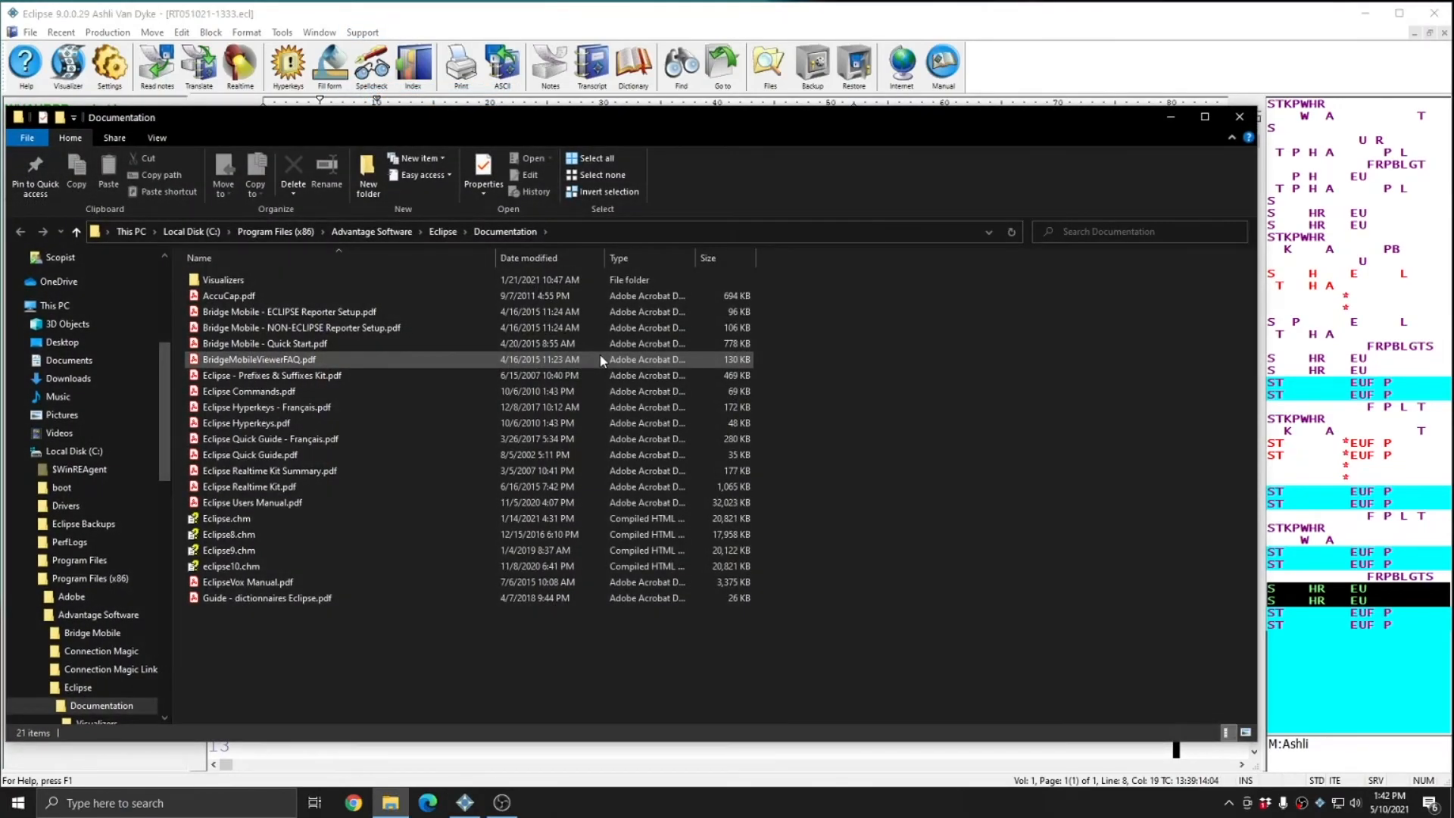
{"action": "left_click_drag", "start_coordinate": [378, 471], "coordinate": [256, 488]}
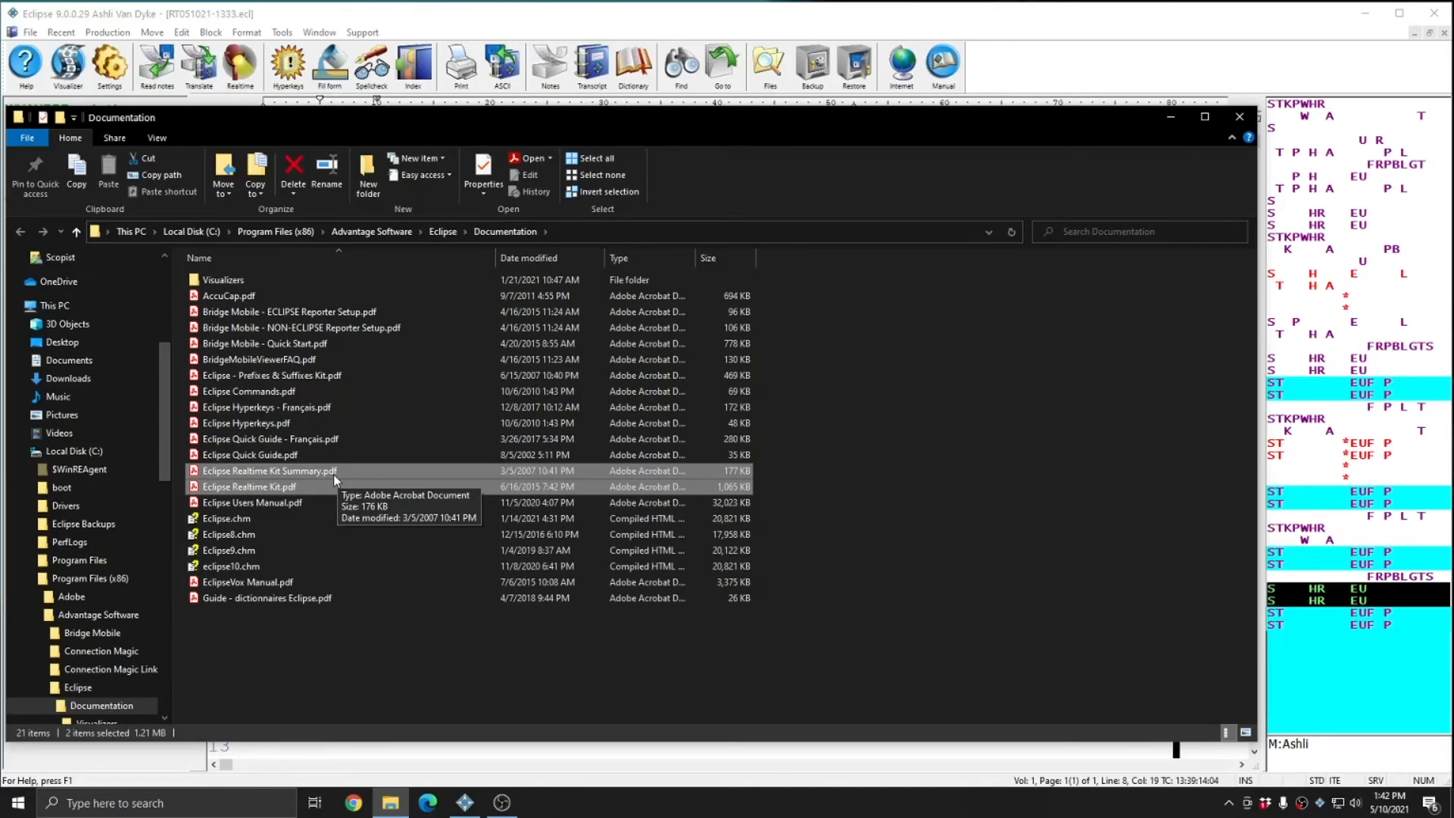
{"action": "key", "text": "alt+Tab"}
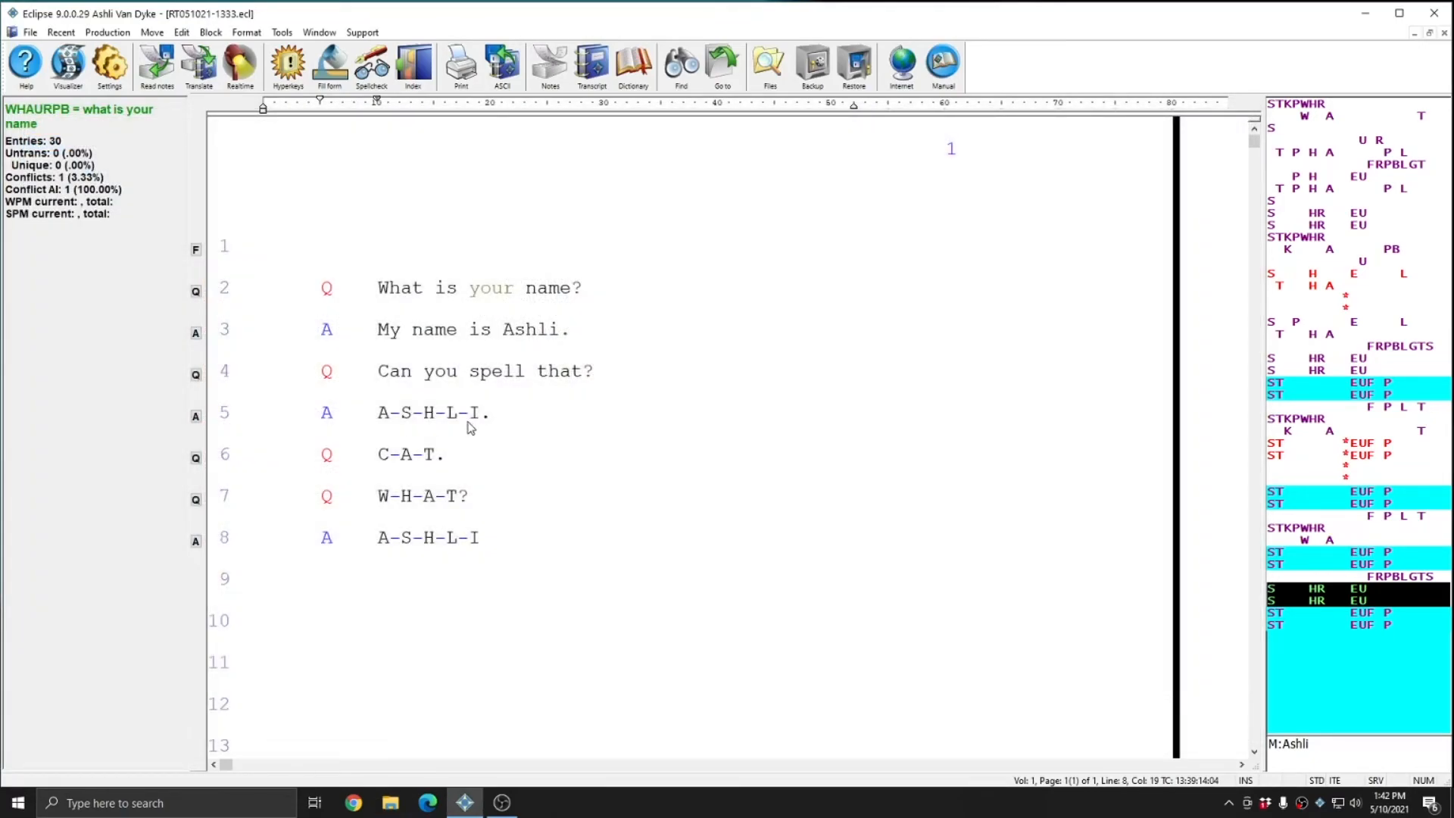